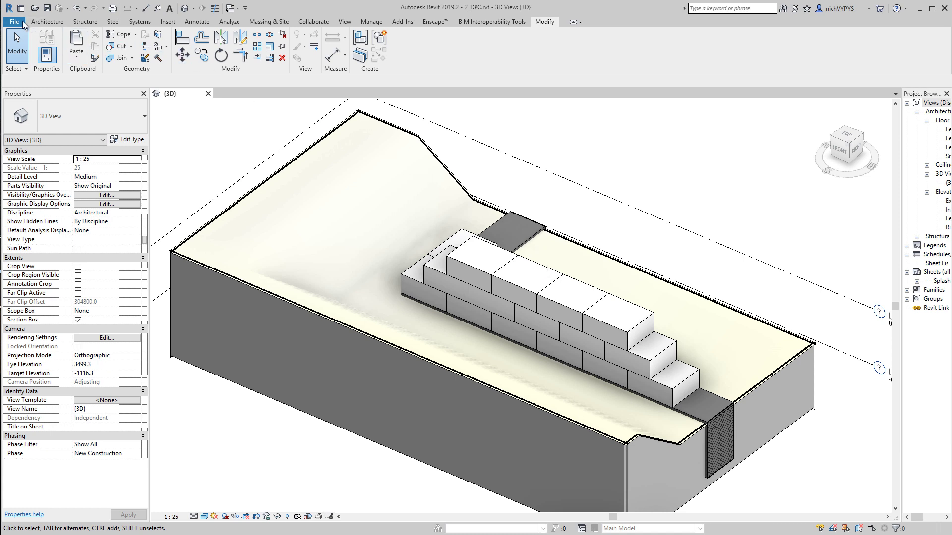
Create a new family from Metric Generic Model face based.rft and open its 3D View 1.
left_click(24, 25)
mouse_move(36, 59)
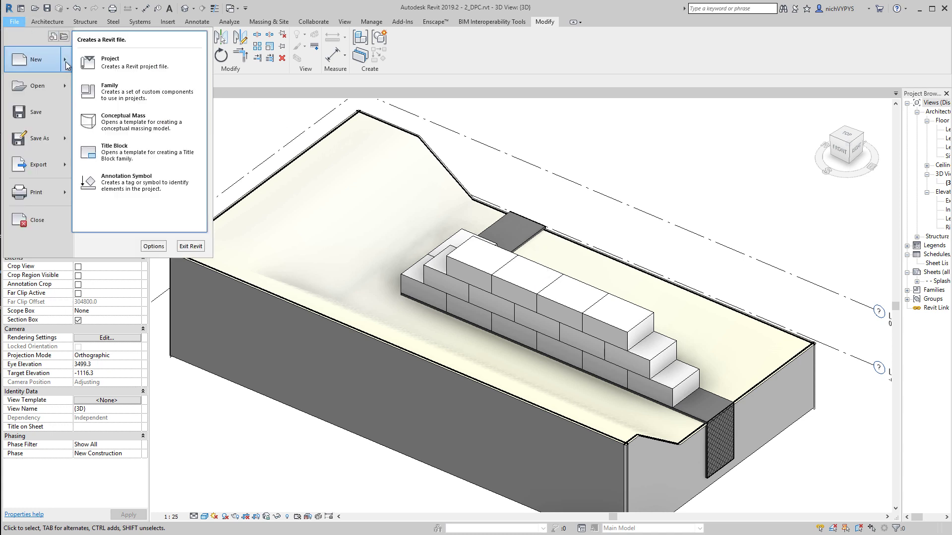
left_click(122, 92)
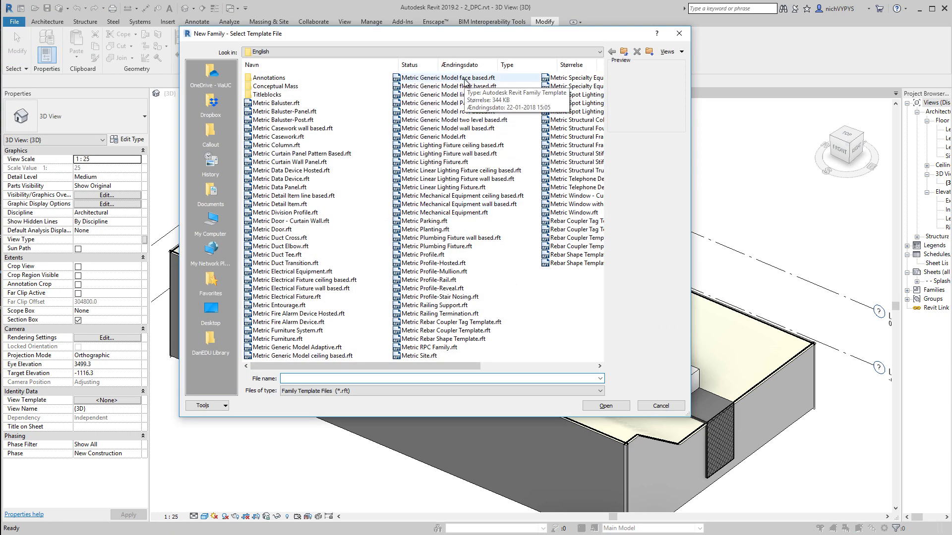
left_click(465, 79)
left_click(617, 404)
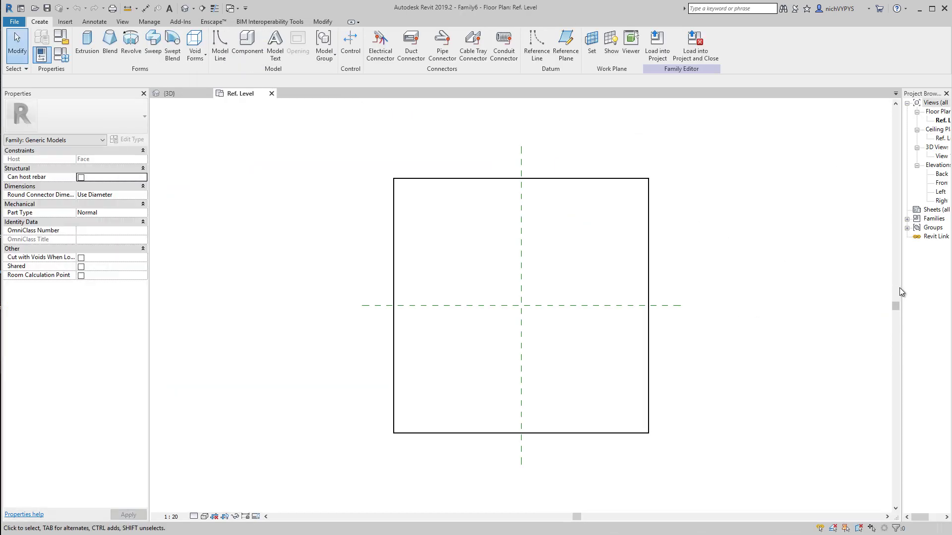
left_click_drag(900, 291, 812, 281)
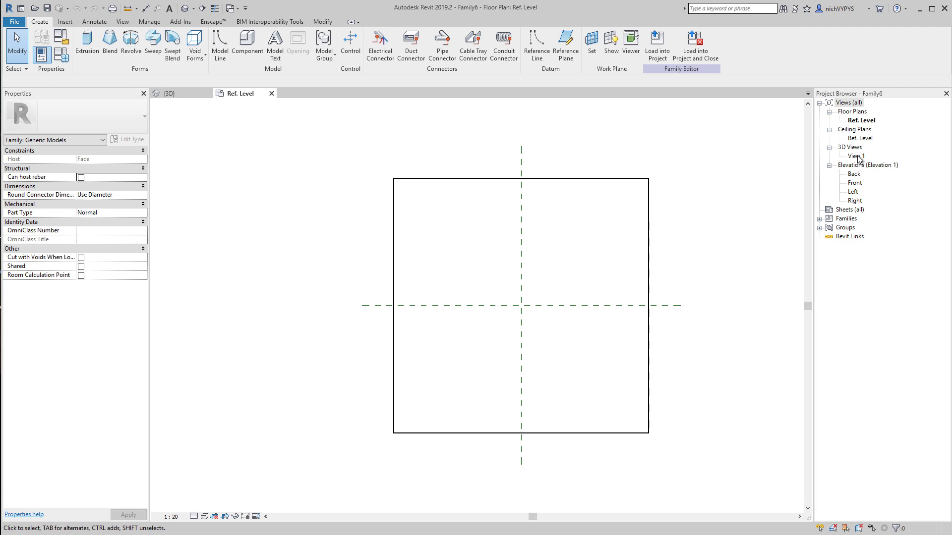
double_click(856, 156)
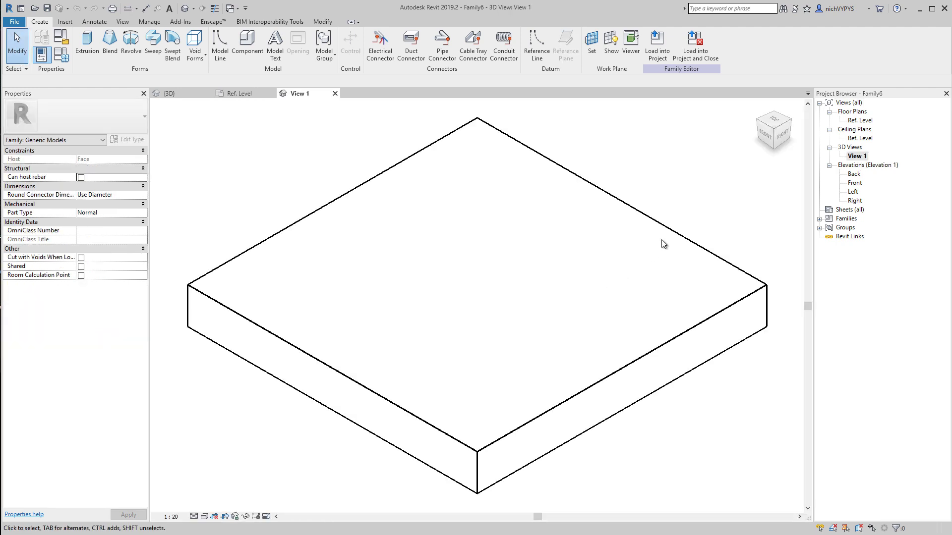
Open the Ref. Level floor plan and frame the square 1219.2 host slab in view.
left_click(670, 229)
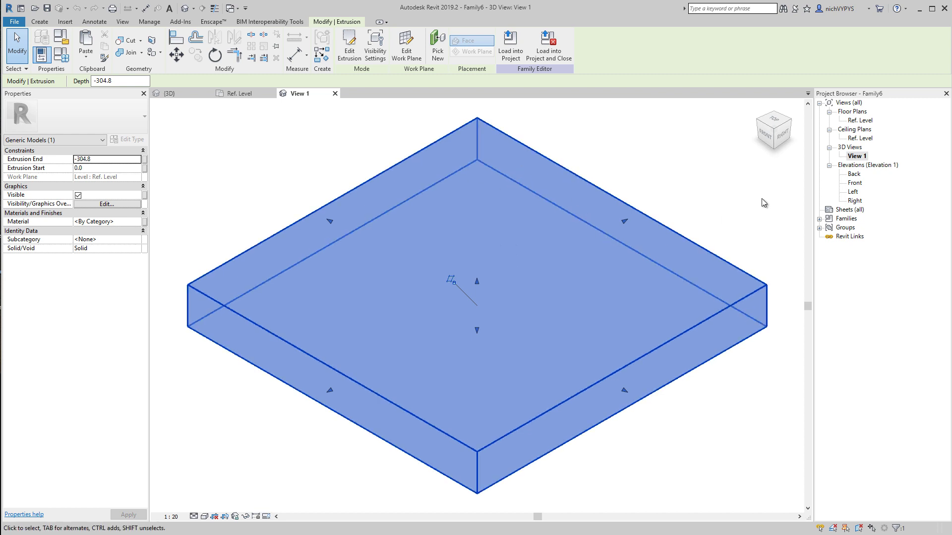
double_click(859, 121)
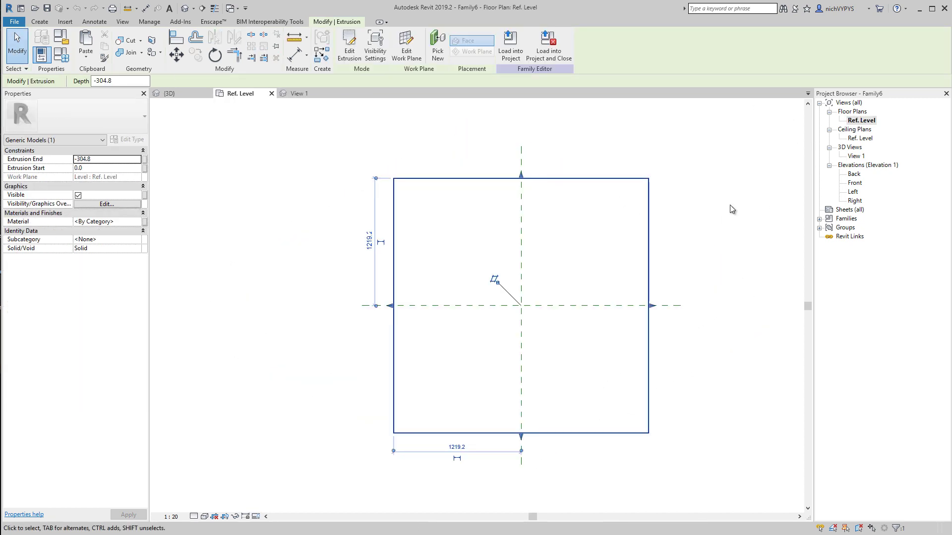
scroll(547, 337, "up", 2)
middle_click_drag(547, 335, 549, 358)
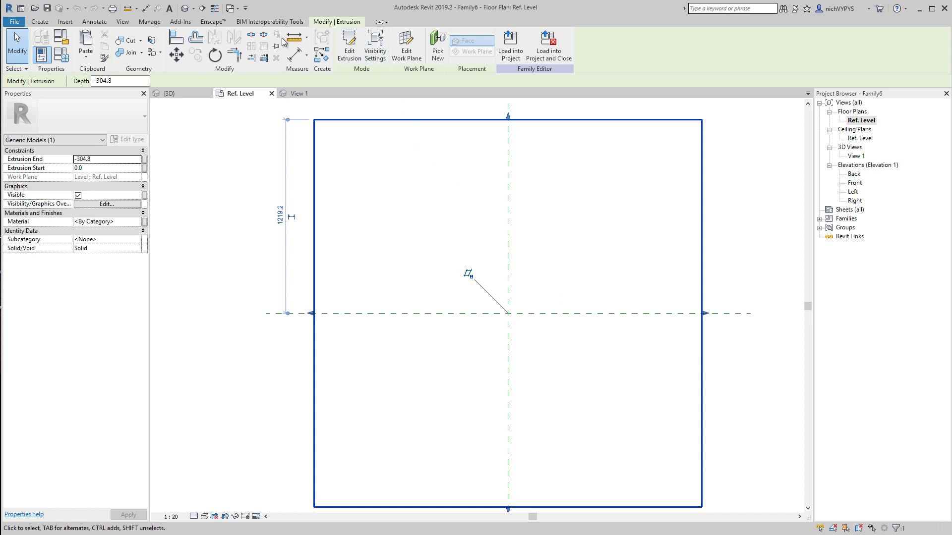
left_click(41, 23)
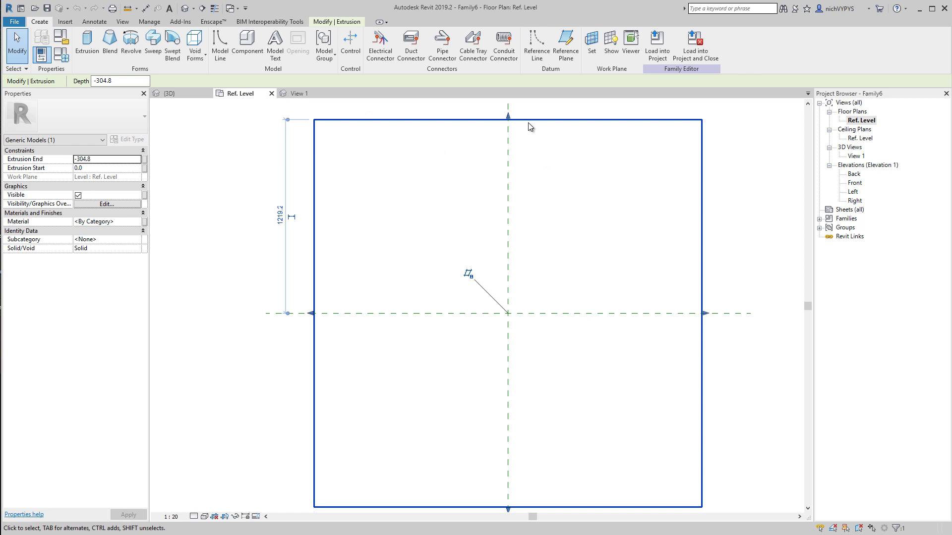
Sketch top, right, bottom and left reference lines framing the centre reference planes.
left_click(540, 58)
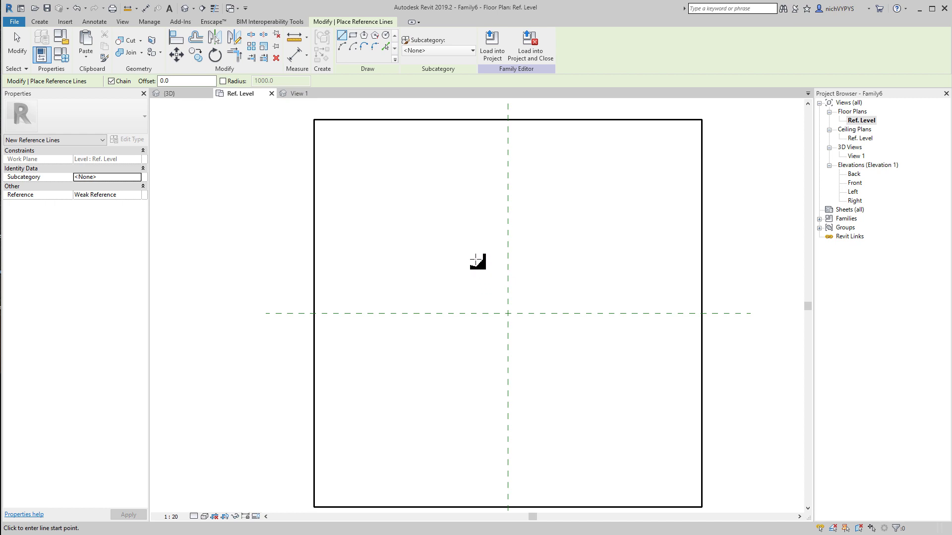
left_click(466, 258)
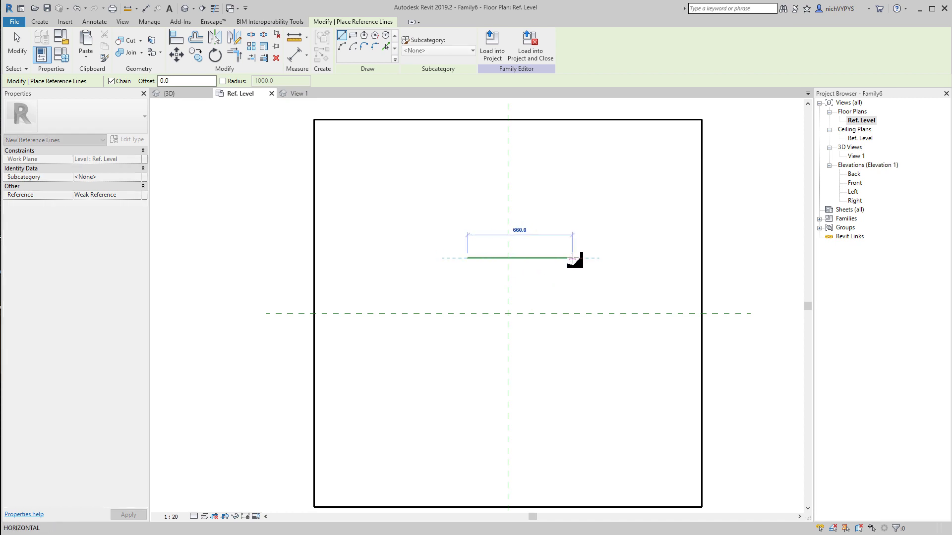
left_click(556, 258)
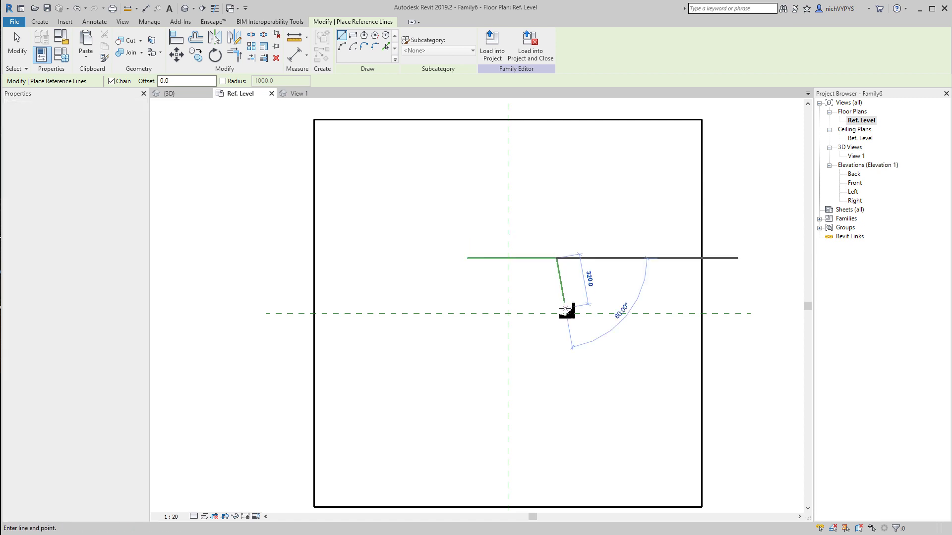
key("Escape")
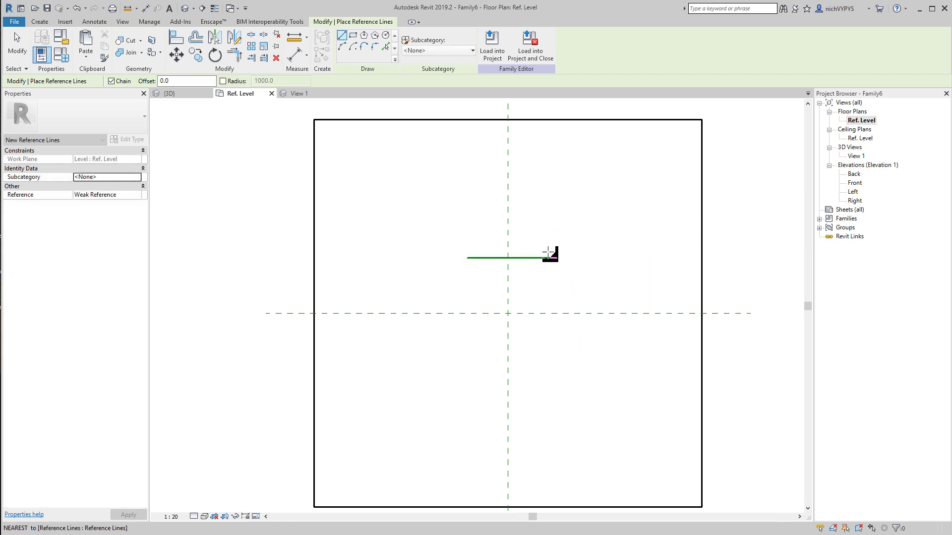
left_click(545, 248)
left_click(544, 342)
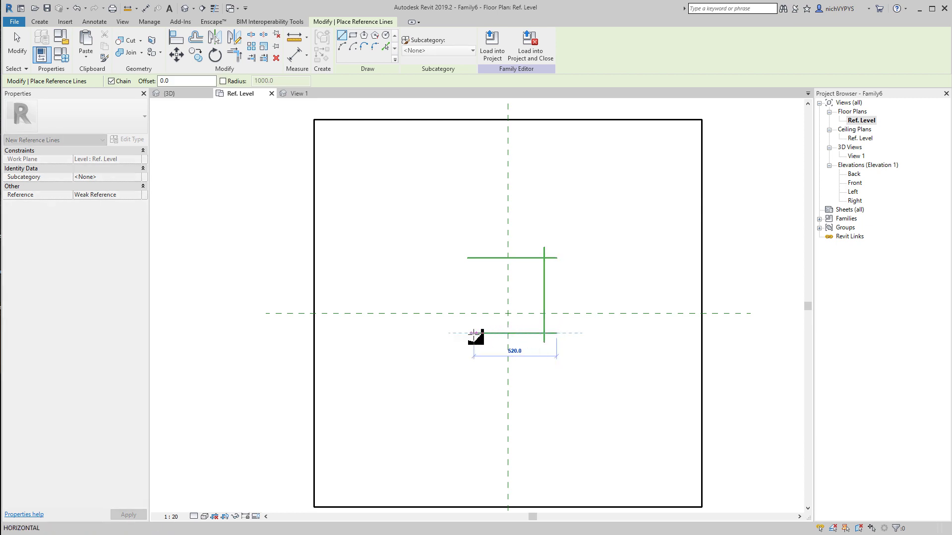
left_click(469, 333)
left_click(480, 343)
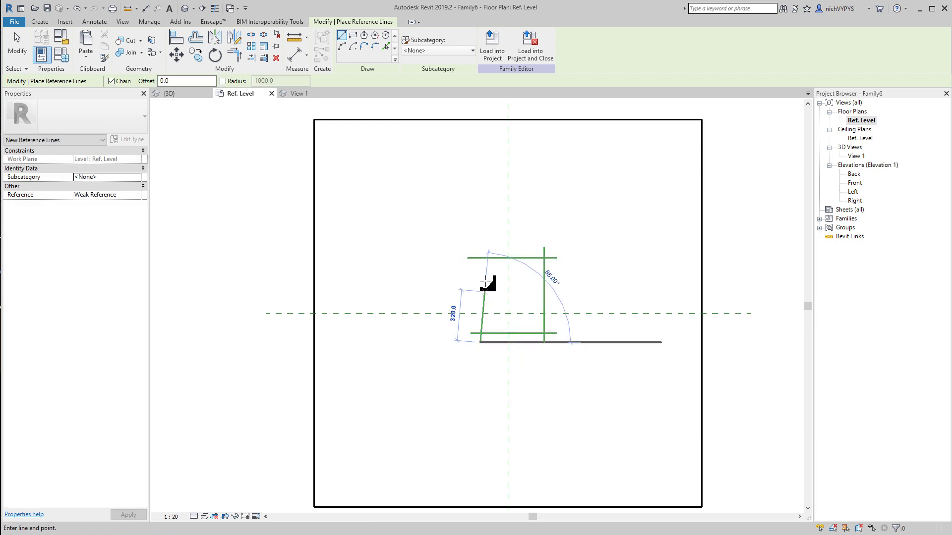
left_click(480, 246)
key("Escape")
key("Escape")
scroll(536, 276, "up", 3)
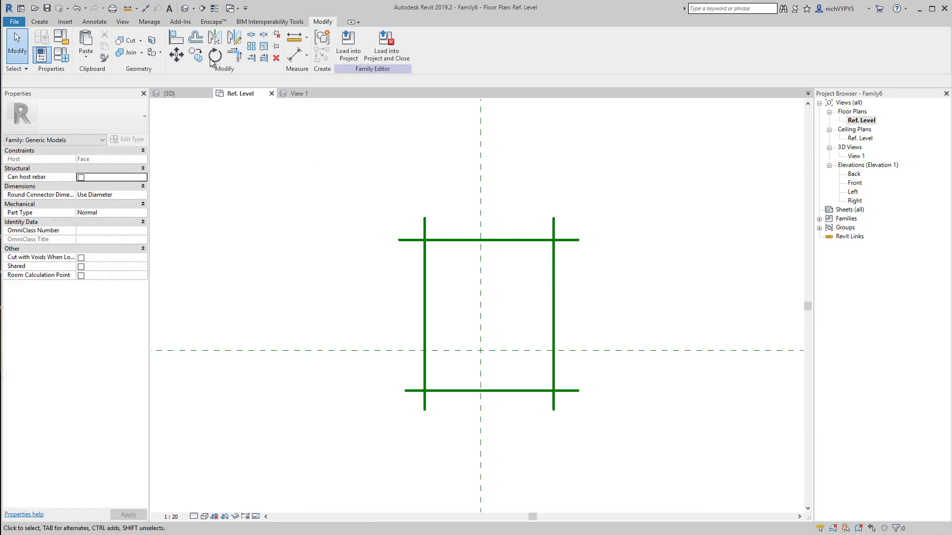
Add an EQ dimension across the left line, centre plane and right line.
left_click(145, 9)
left_click(427, 264)
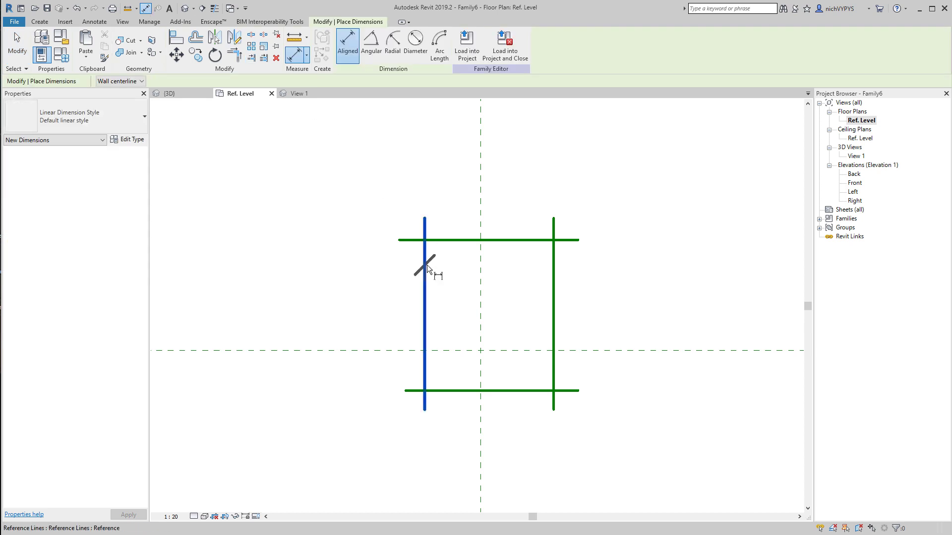
left_click(483, 266)
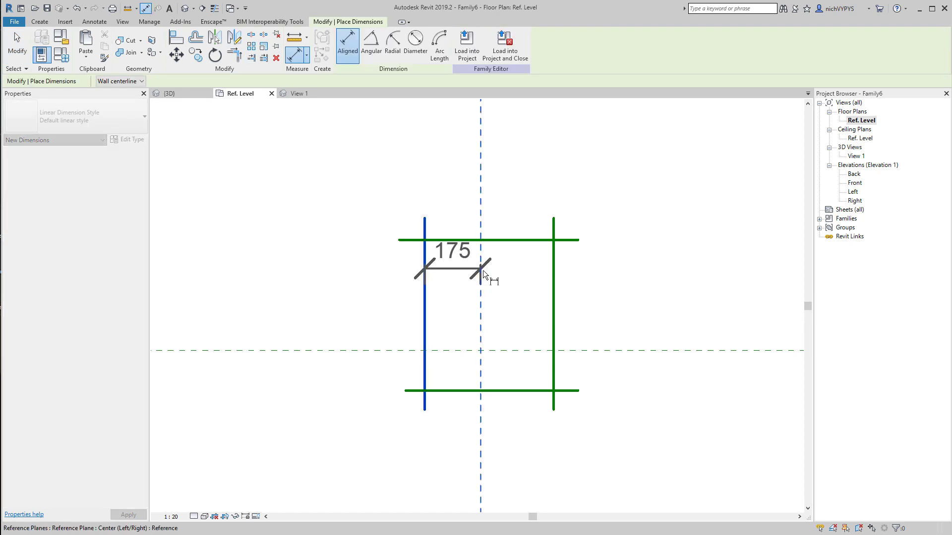
left_click(553, 276)
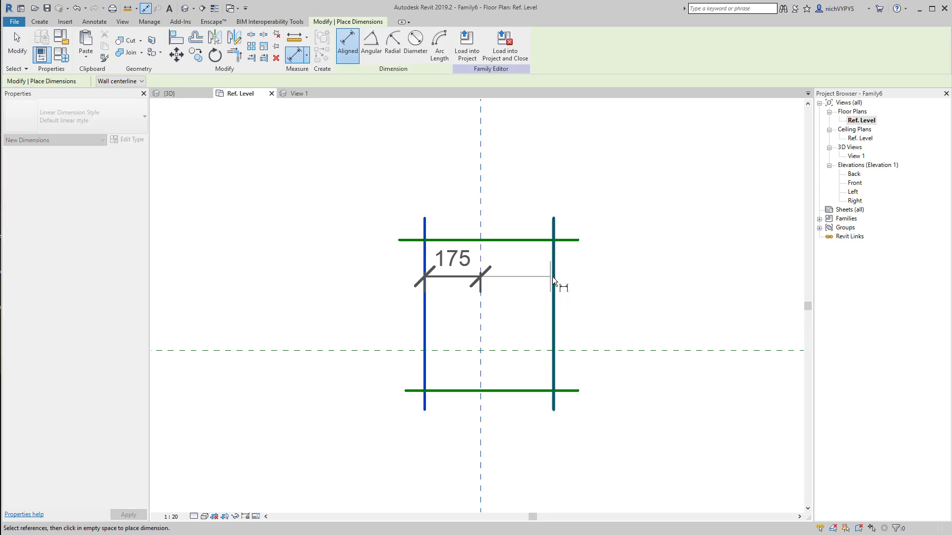
left_click(590, 169)
middle_click_drag(597, 225, 597, 250)
scroll(596, 250, "up", 1)
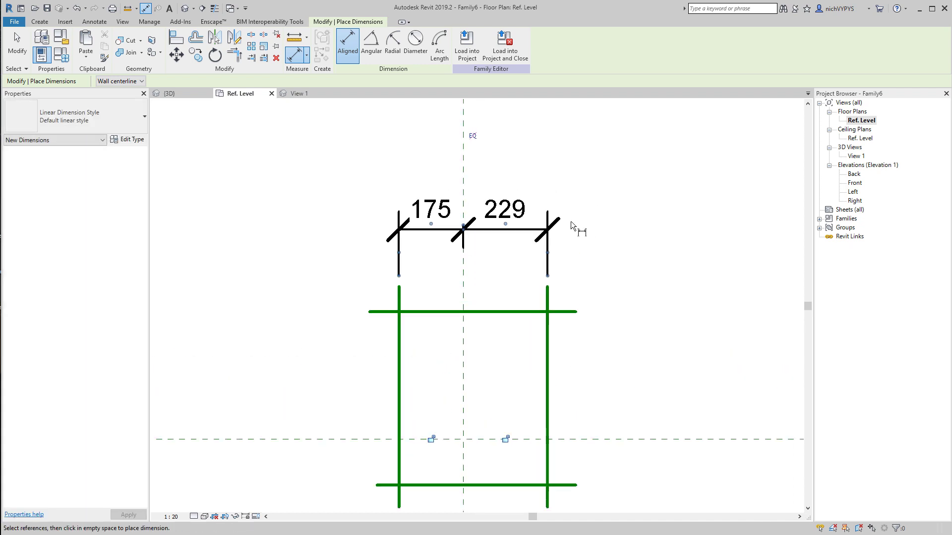
left_click(473, 137)
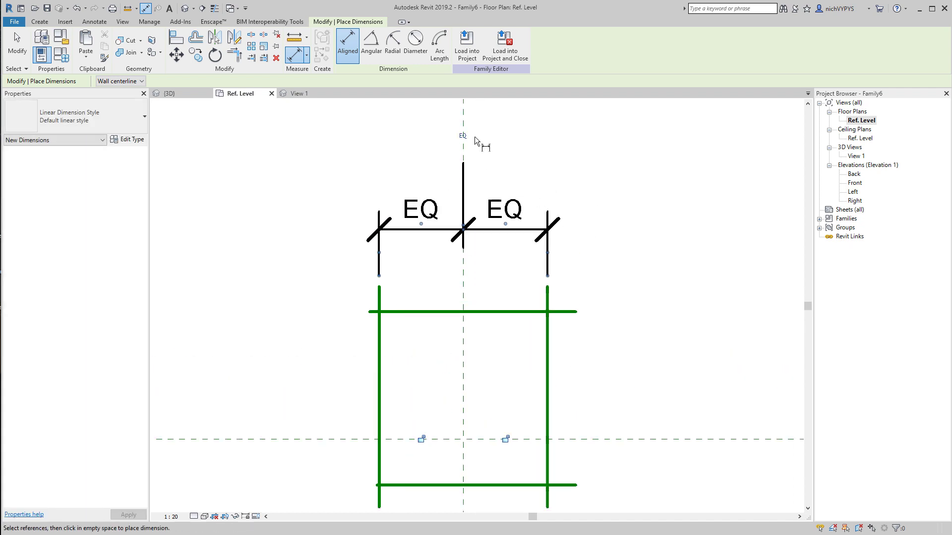
scroll(572, 296, "down", 1)
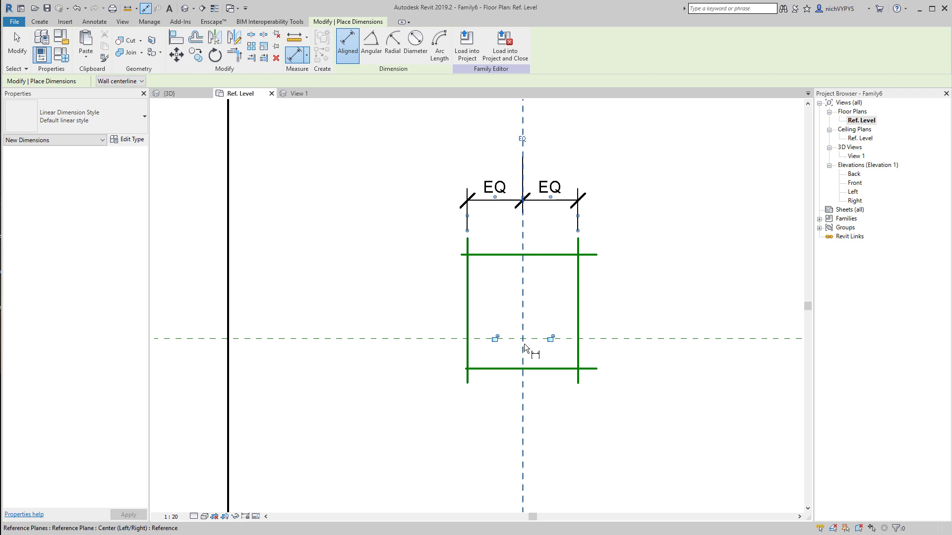
Add an EQ dimension across the top line, centre plane and bottom line.
left_click(492, 255)
left_click(482, 347)
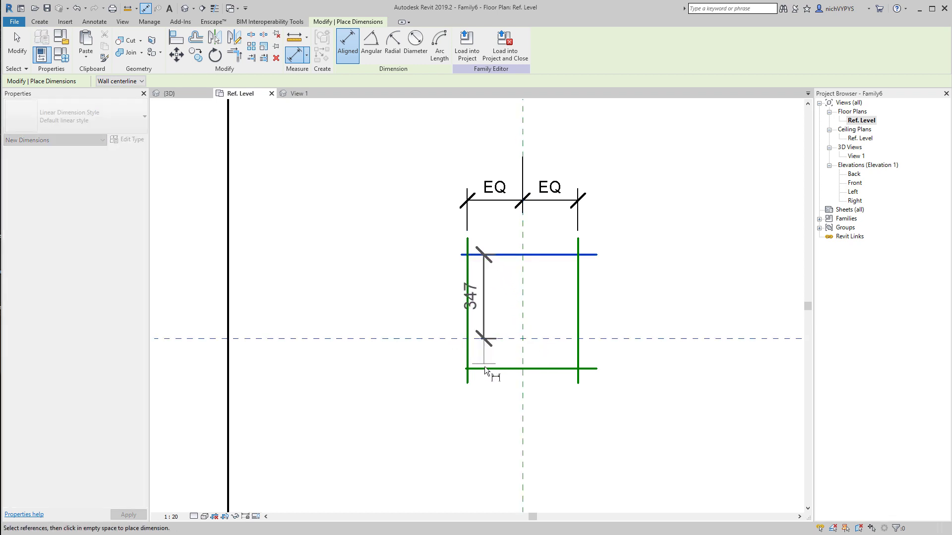
left_click(492, 368)
left_click(422, 354)
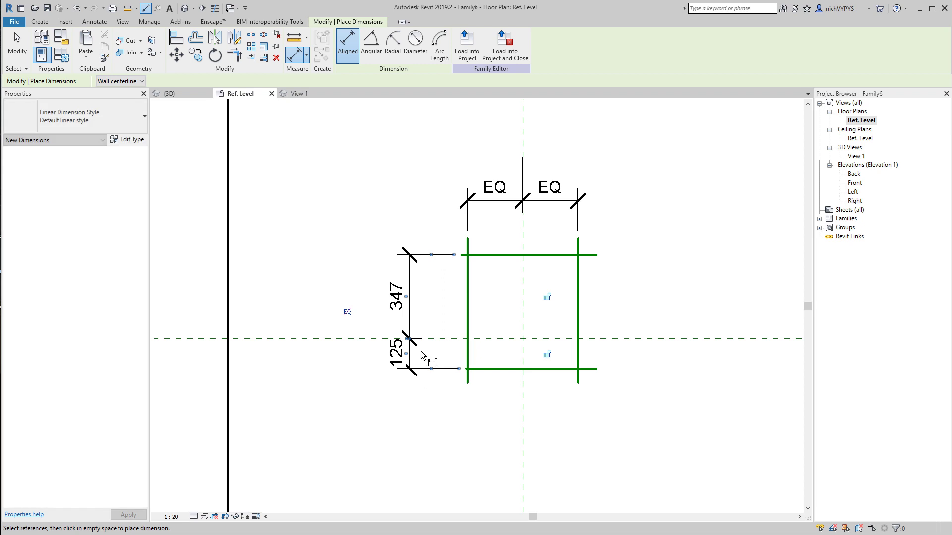
left_click(347, 312)
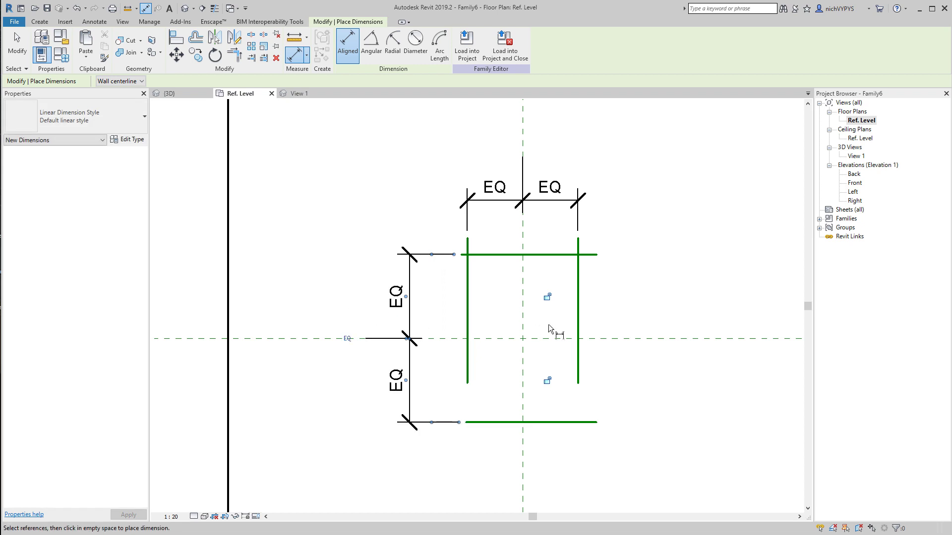
key("Escape")
key("Escape")
Extend the left and right vertical reference lines down to the bottom line.
left_click(467, 377)
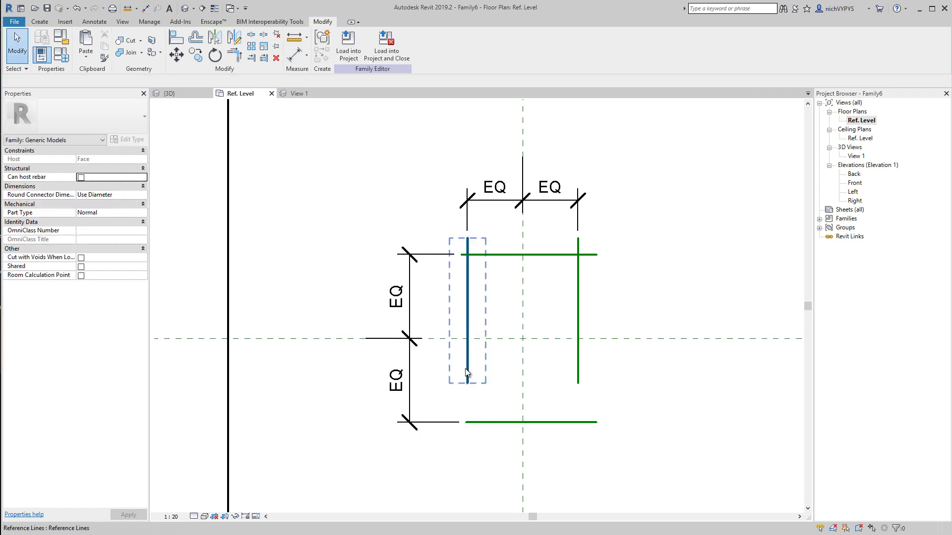
left_click_drag(468, 384, 467, 441)
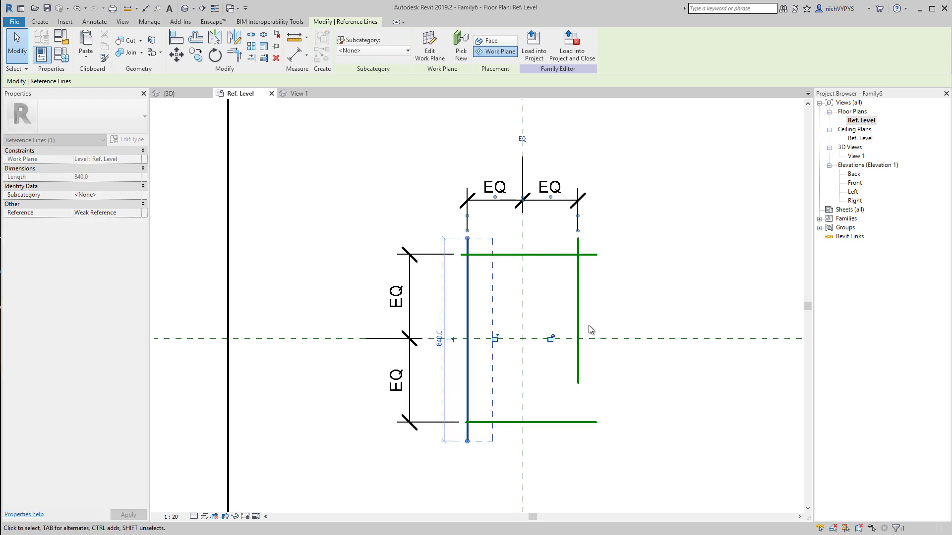
left_click(578, 353)
left_click_drag(578, 383, 578, 436)
key("Escape")
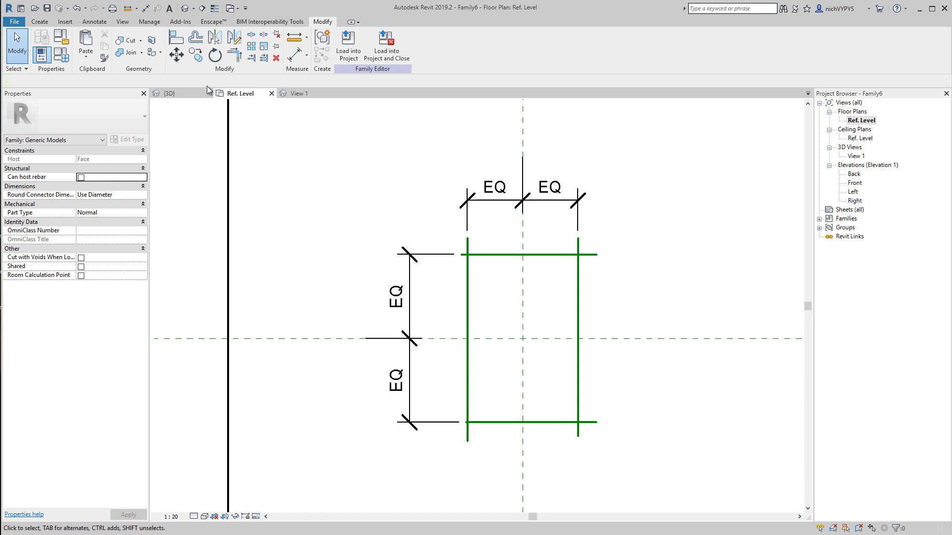
Dimension the reference frame overall: 457 across the width and 694 along the height.
left_click(146, 8)
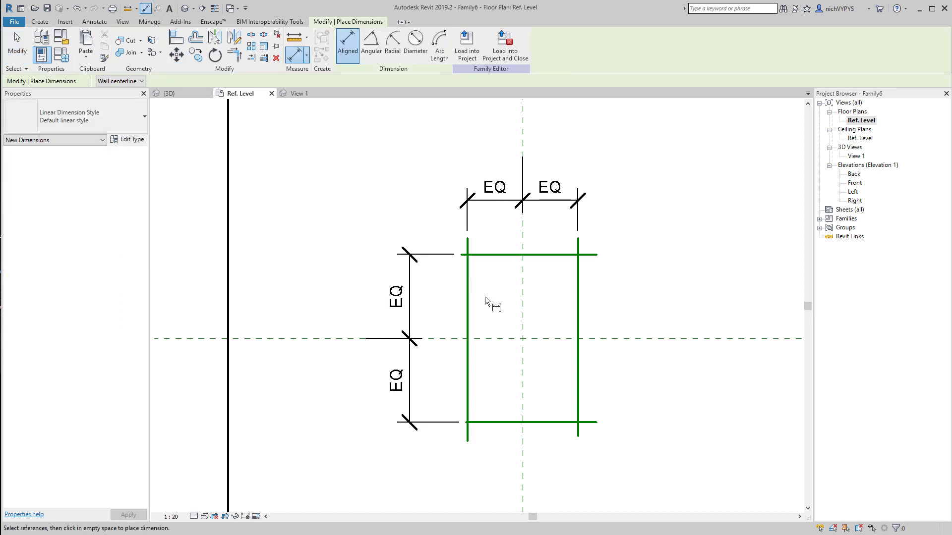
left_click(466, 291)
left_click(578, 300)
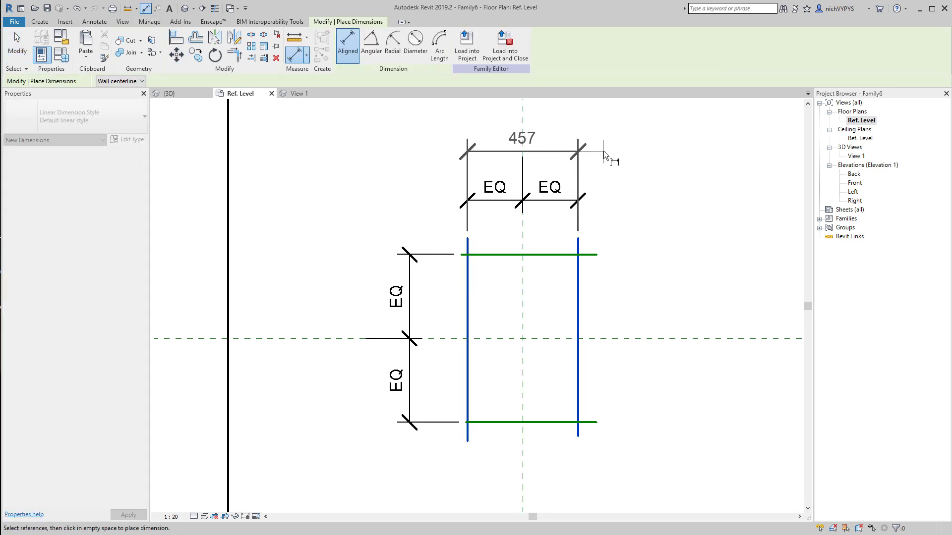
left_click(605, 140)
left_click(493, 254)
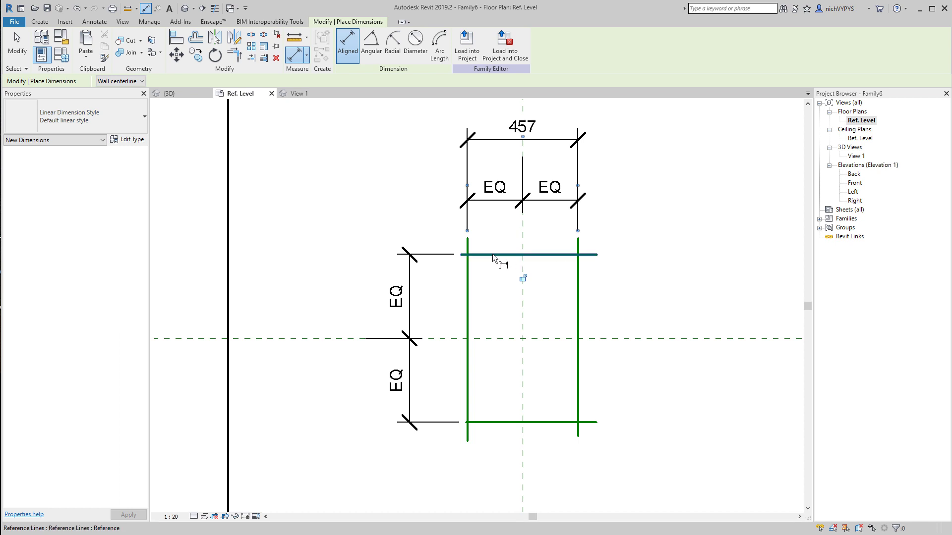
left_click(501, 422)
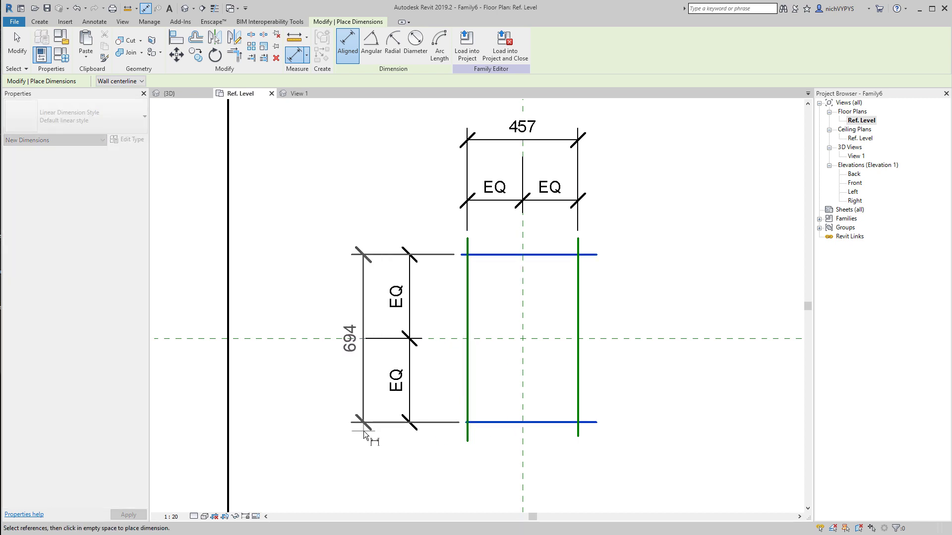
left_click(356, 432)
key("Escape")
key("Escape")
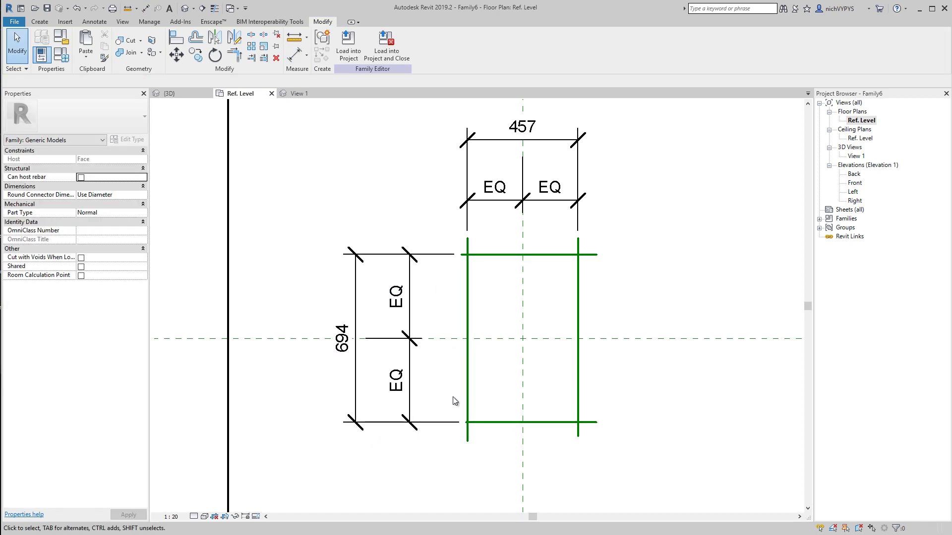
middle_click_drag(453, 400, 466, 429)
scroll(491, 393, "down", 3)
scroll(520, 393, "up", 2)
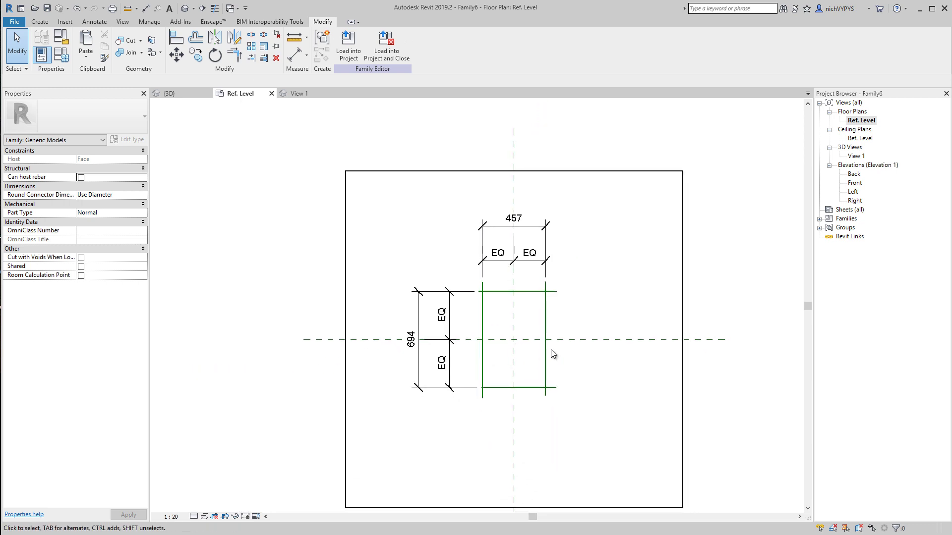
middle_click_drag(559, 350, 569, 362)
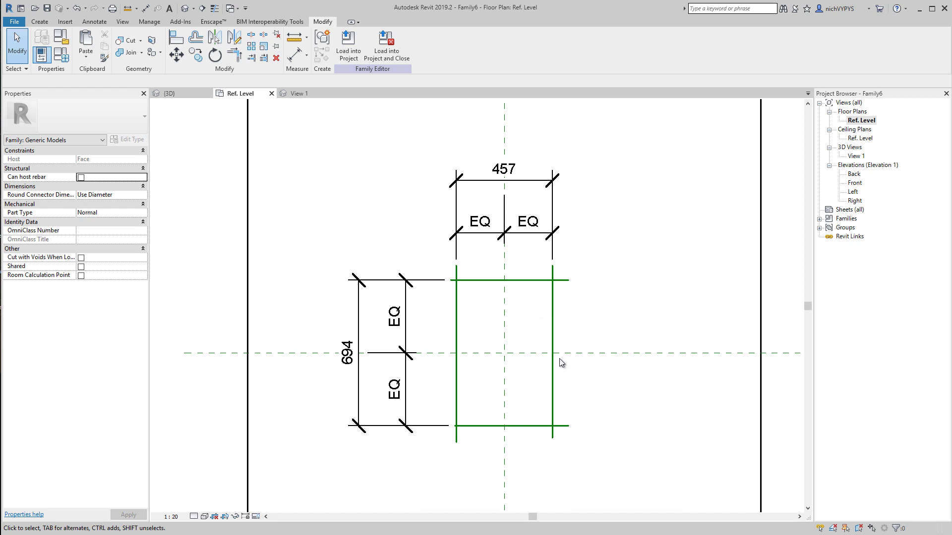
middle_click_drag(535, 366, 569, 368)
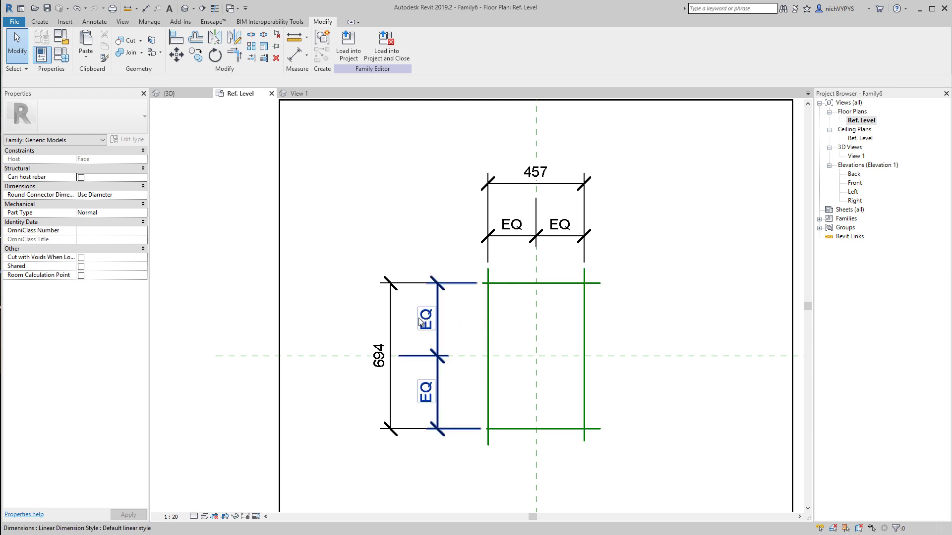
Label the 694 height dimension with a new instance parameter named Y.
left_click(391, 325)
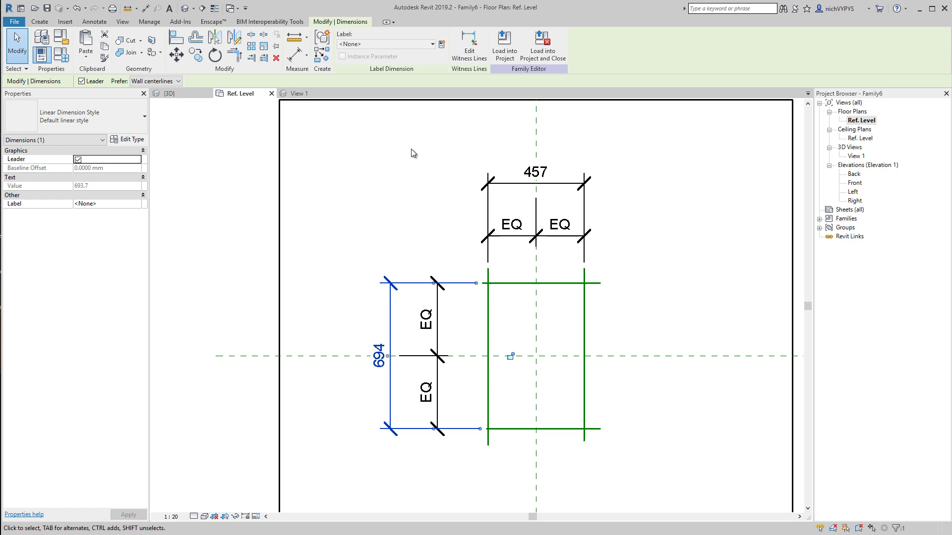
left_click(440, 46)
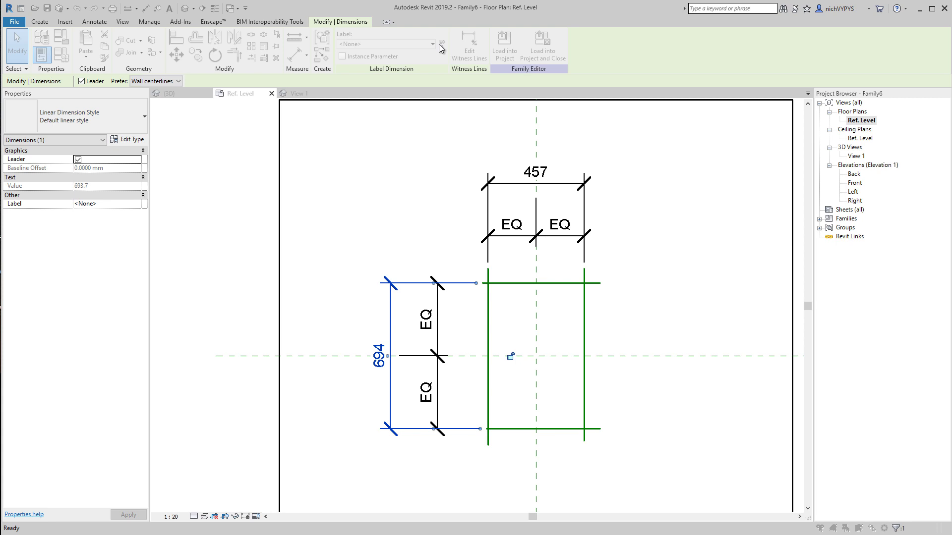
left_click_drag(758, 148, 785, 126)
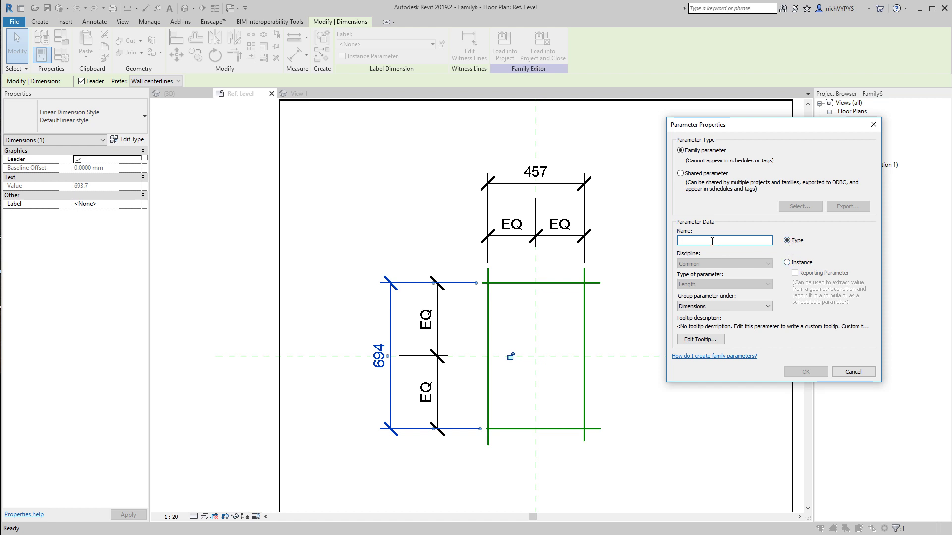
left_click(787, 262)
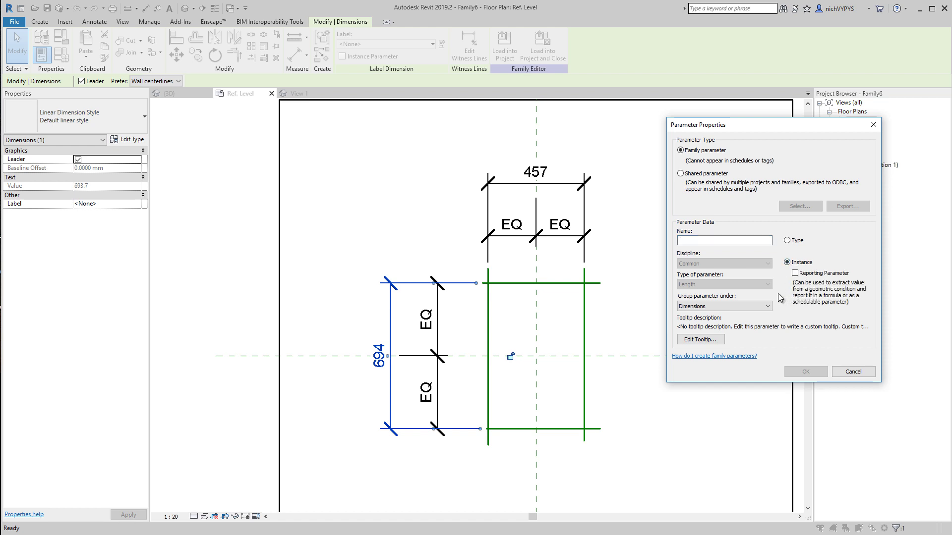
left_click(710, 242)
type("Y")
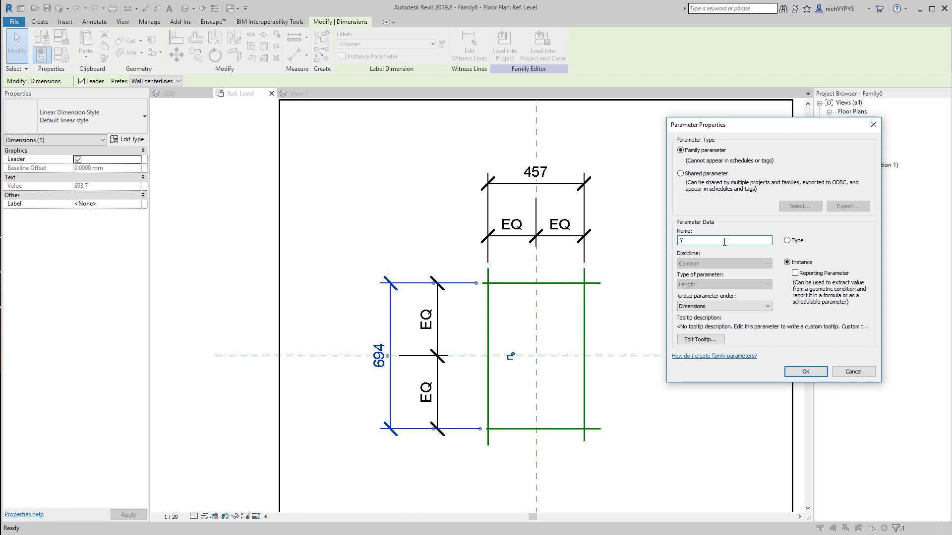
left_click(805, 372)
Label the 457 width dimension with a new instance parameter named X.
left_click(513, 186)
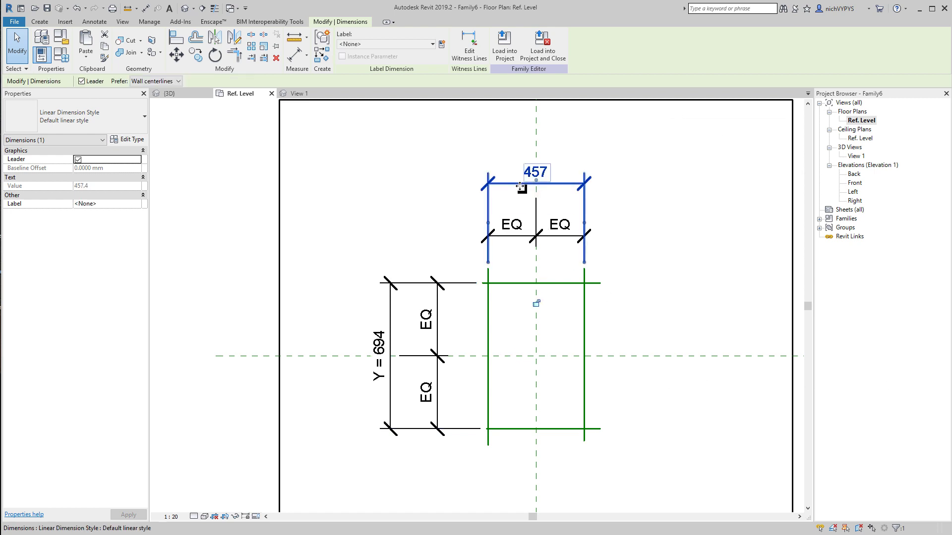
left_click(441, 44)
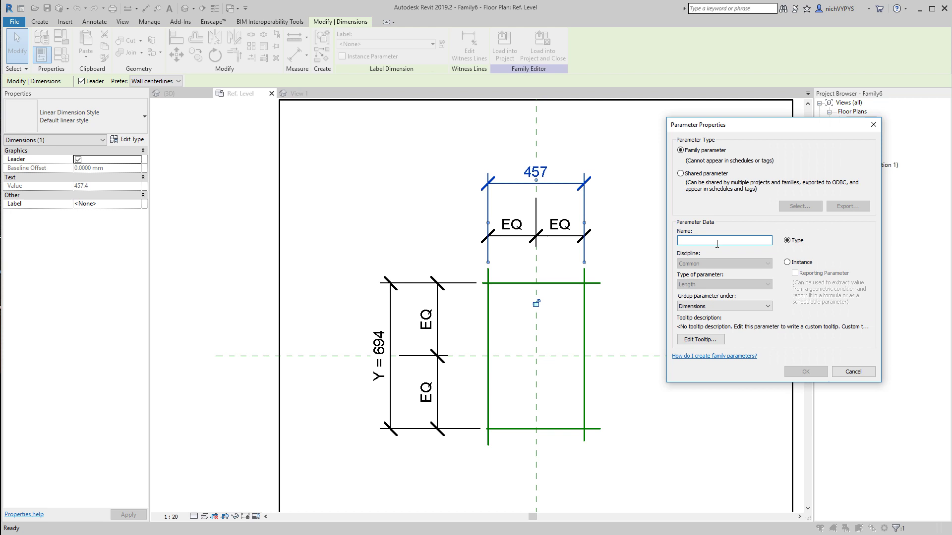
left_click(787, 262)
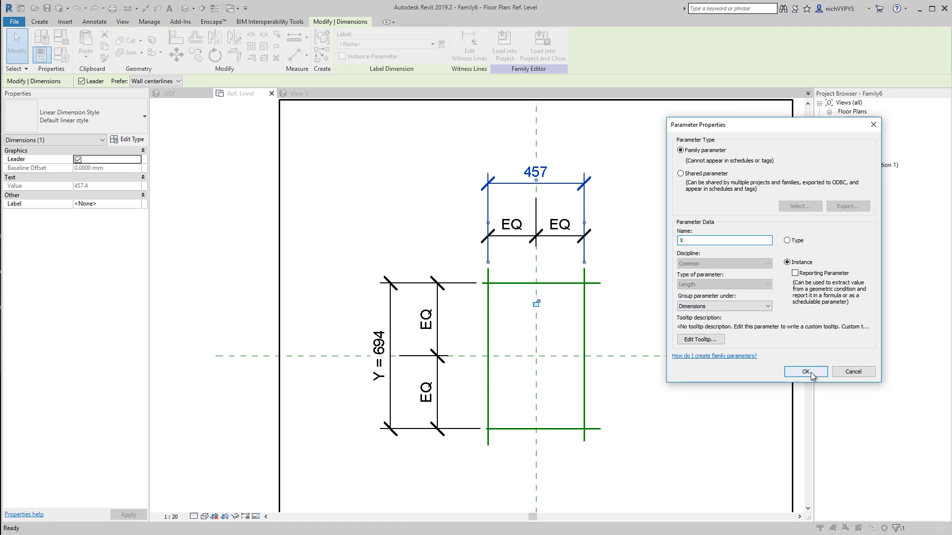
left_click(806, 371)
middle_click_drag(639, 310, 650, 308)
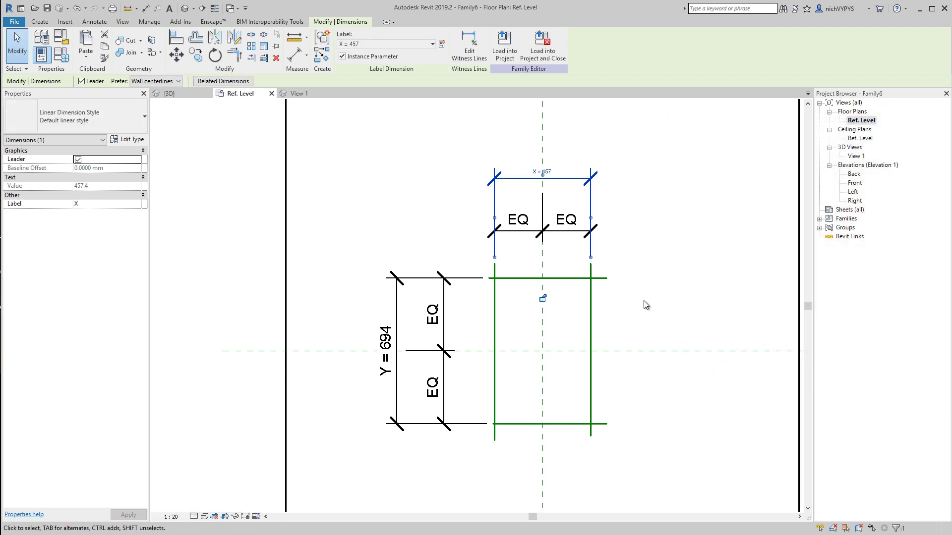
In Family Types, set X to 500 and Y to 390 and apply the values.
left_click(62, 54)
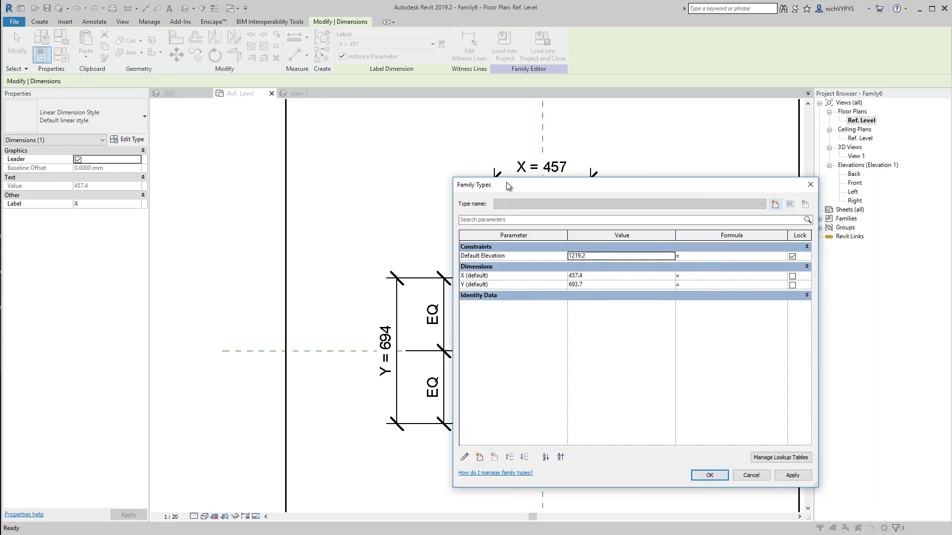
left_click_drag(599, 185, 147, 143)
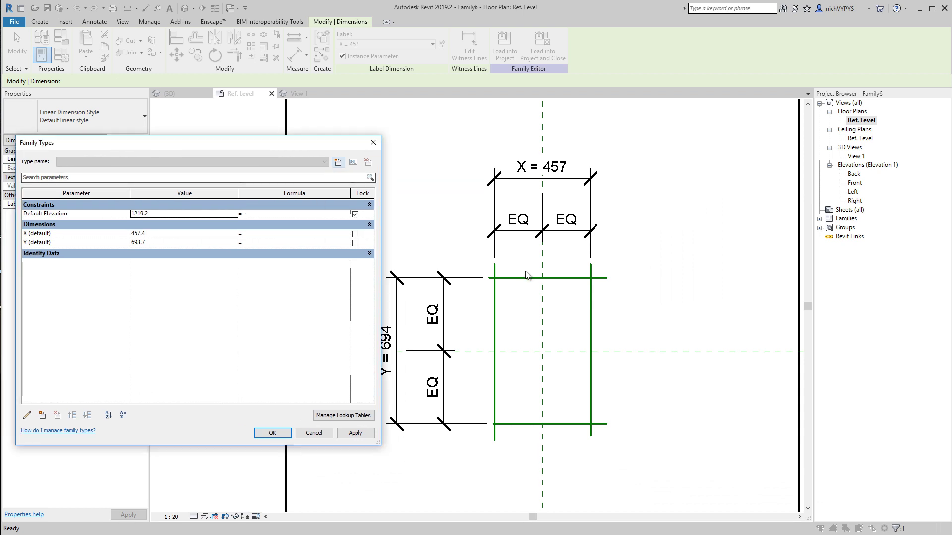
left_click(165, 235)
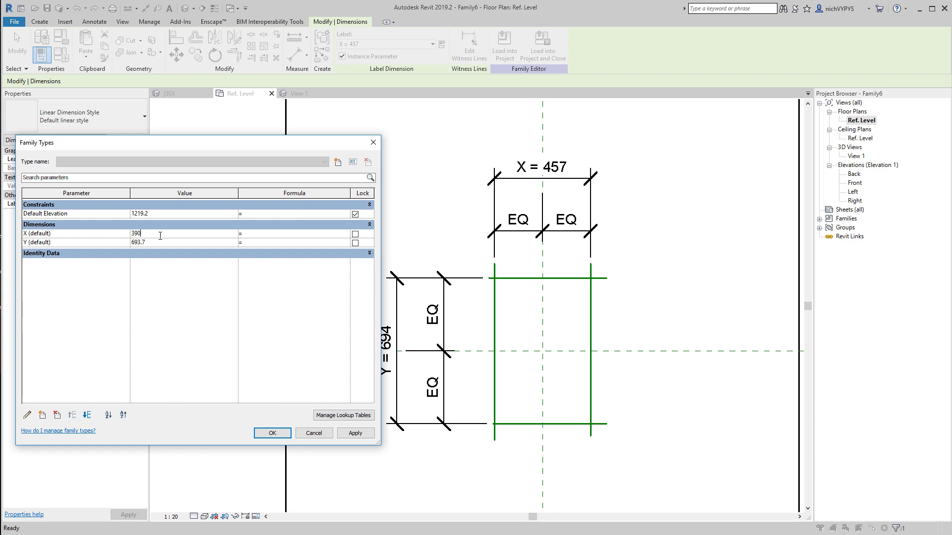
left_click(188, 242)
type("390")
left_click(185, 236)
type("500")
left_click(354, 432)
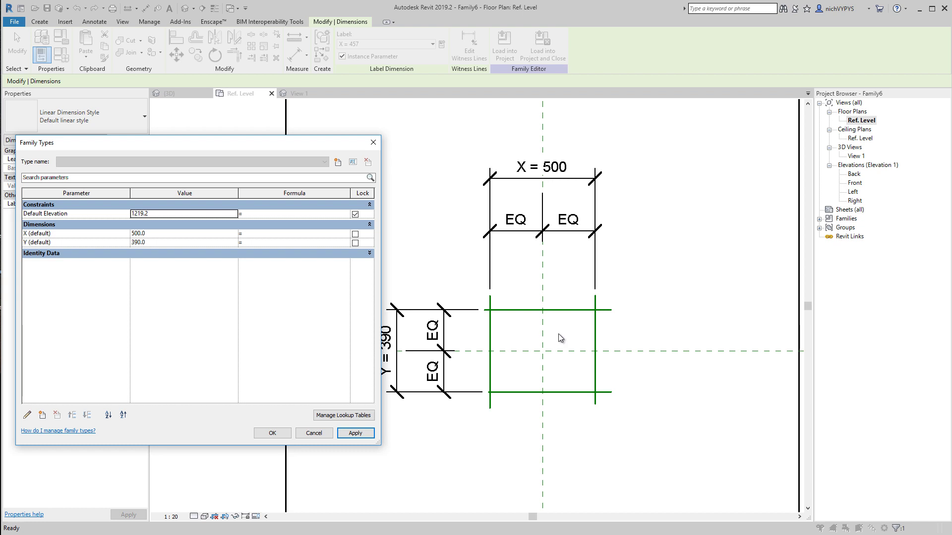
left_click(285, 435)
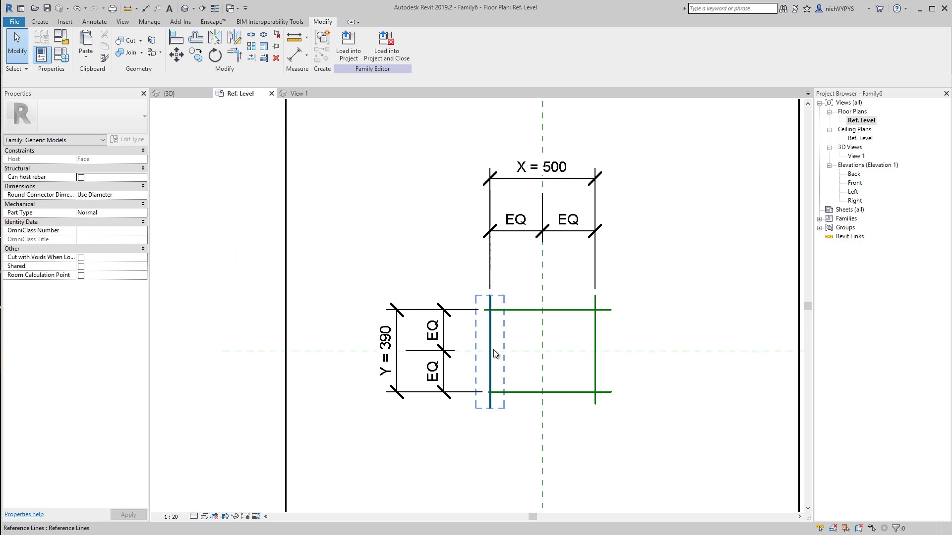
Start an extrusion and sketch a rectangle over the 500 × 390 reference-line frame.
middle_click(528, 314)
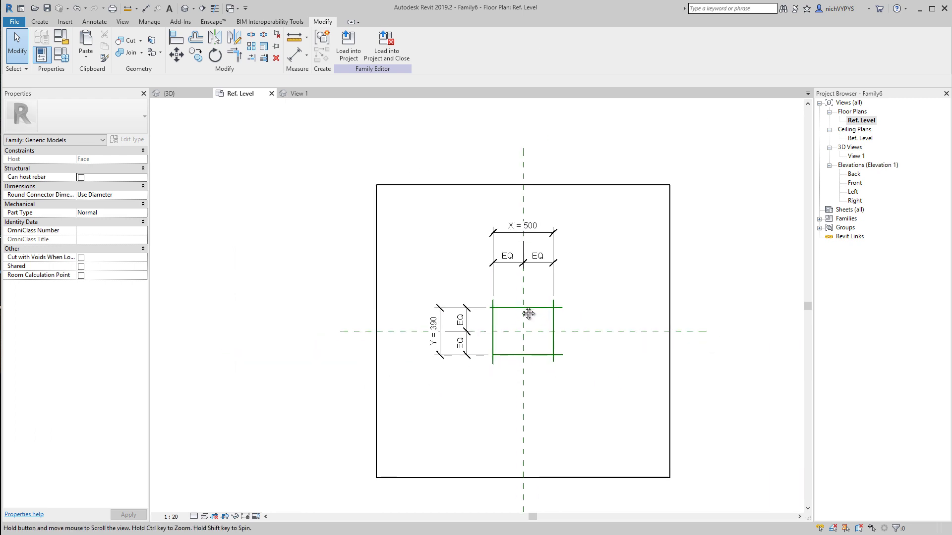
middle_click_drag(529, 314, 512, 315)
left_click(40, 22)
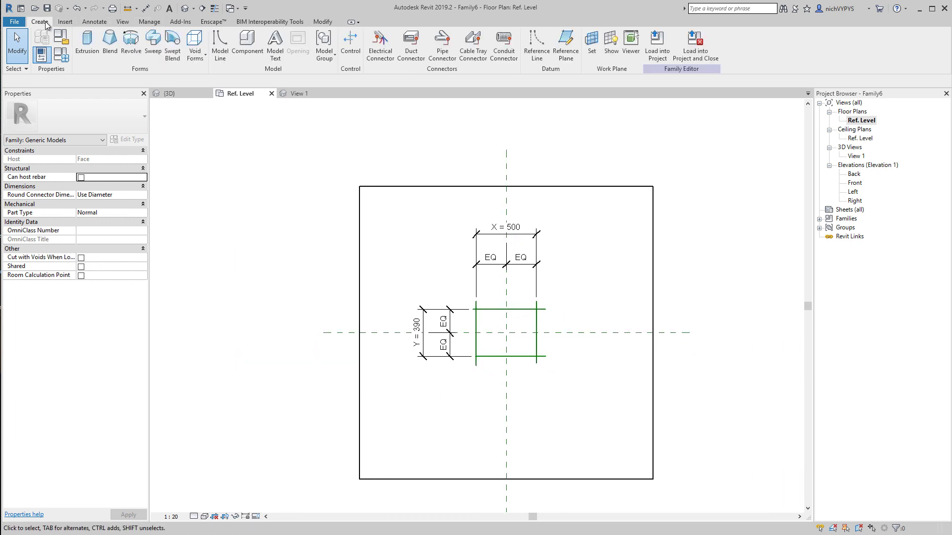
left_click(79, 40)
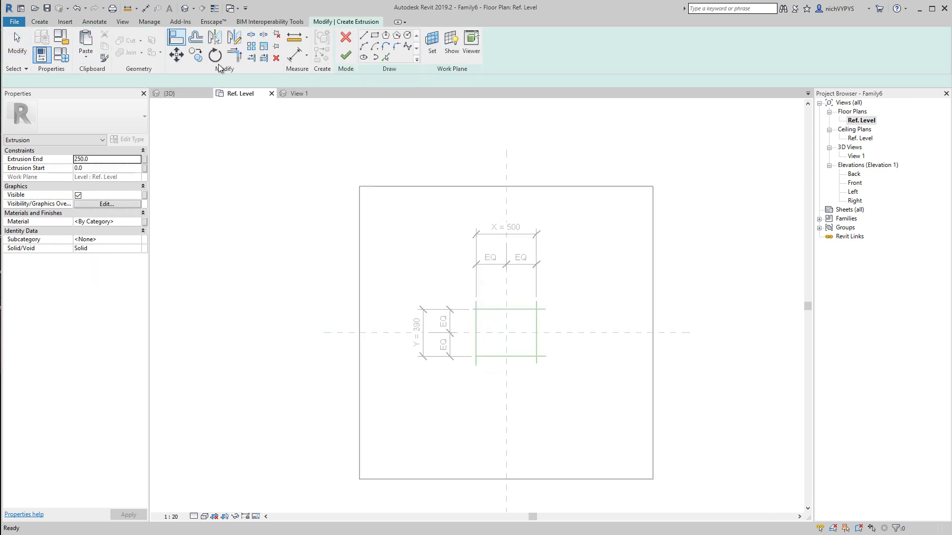
left_click(374, 37)
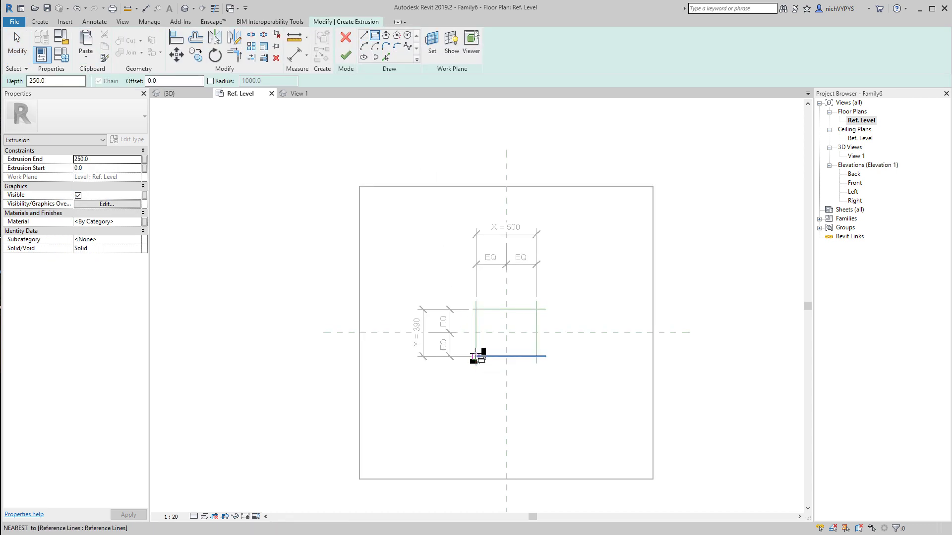
scroll(477, 357, "up", 5)
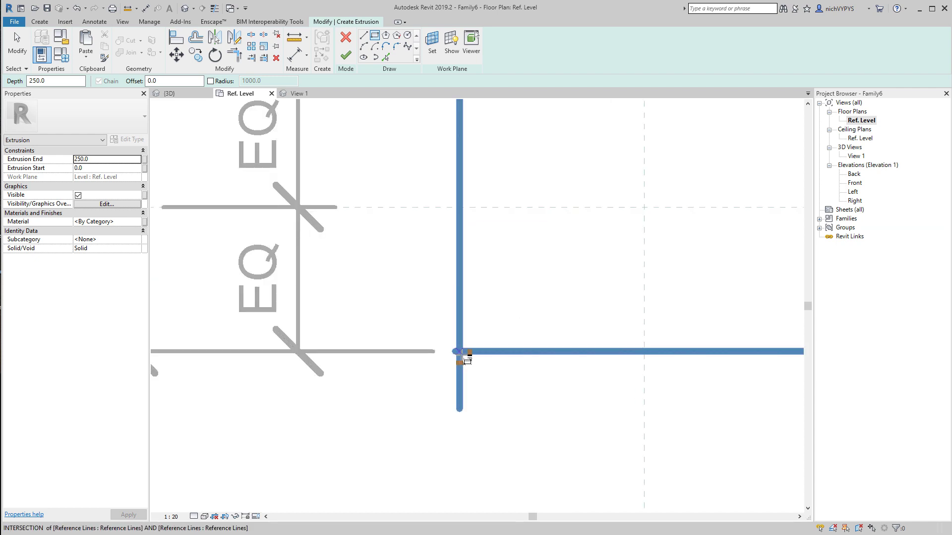
left_click(460, 352)
scroll(456, 350, "down", 5)
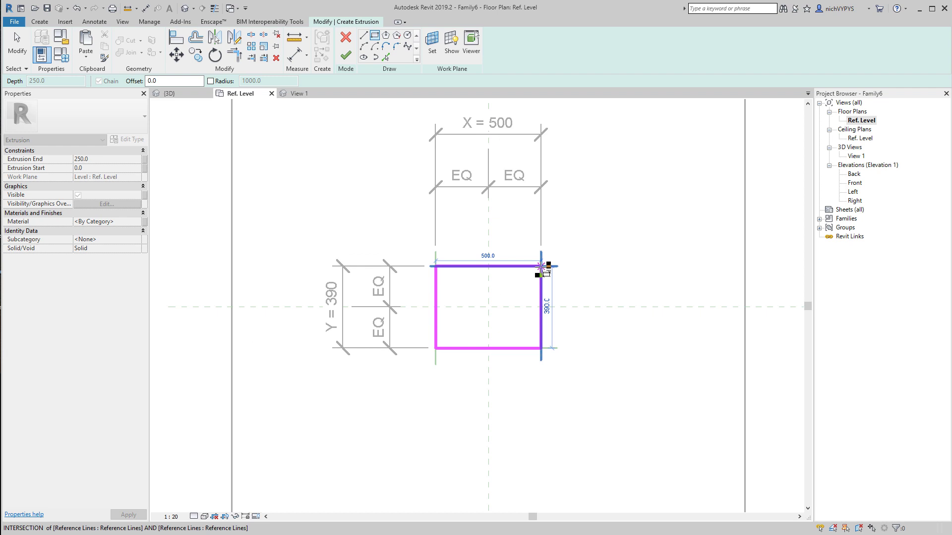
left_click(541, 266)
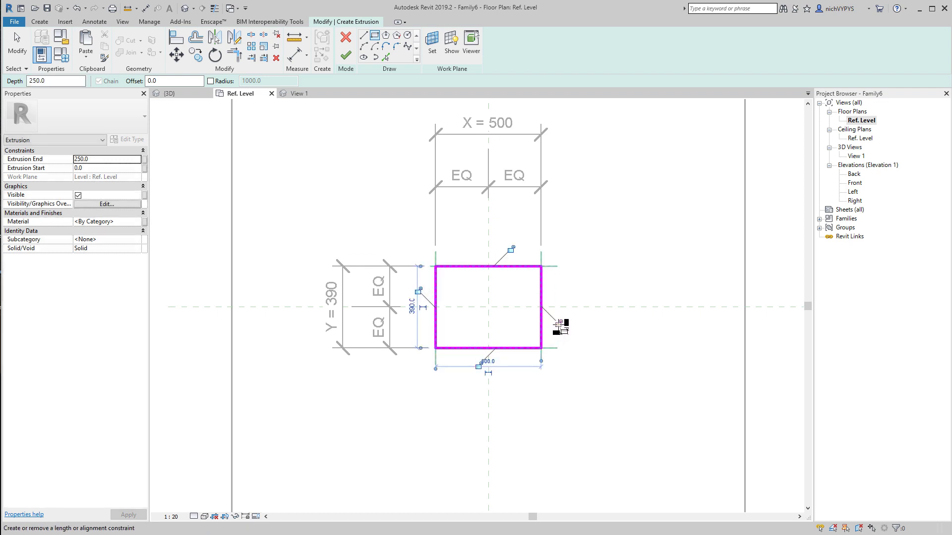
Lock the rectangle's right, top, left and bottom edges to their reference lines.
left_click(558, 323)
left_click(511, 249)
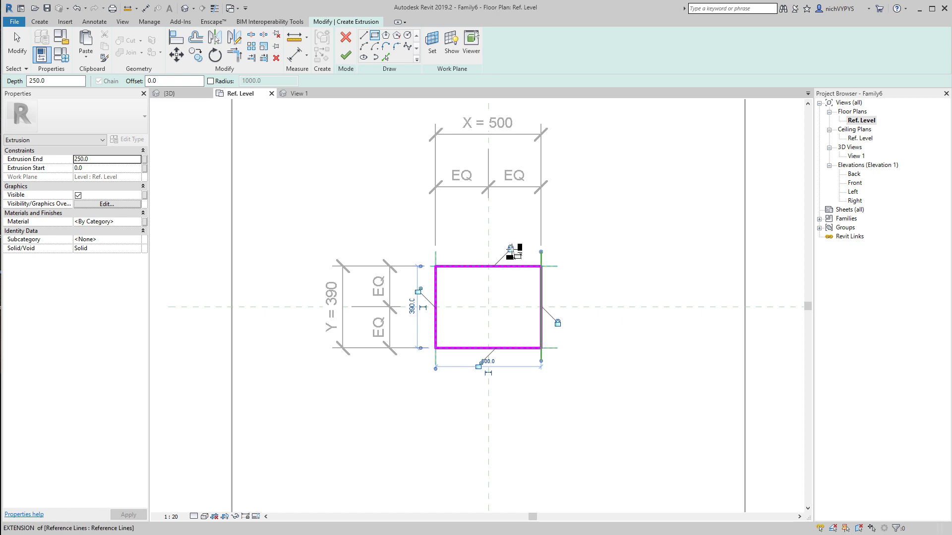
left_click(417, 291)
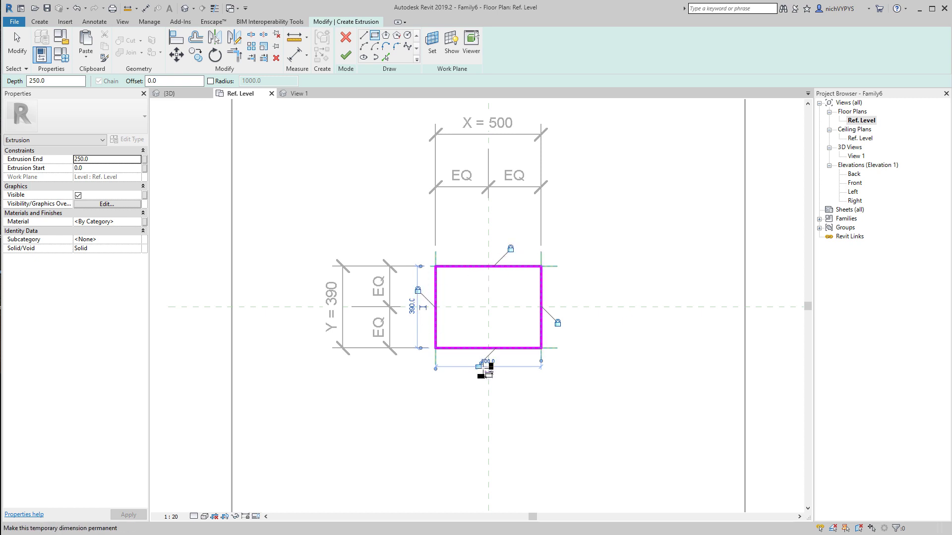
left_click(478, 366)
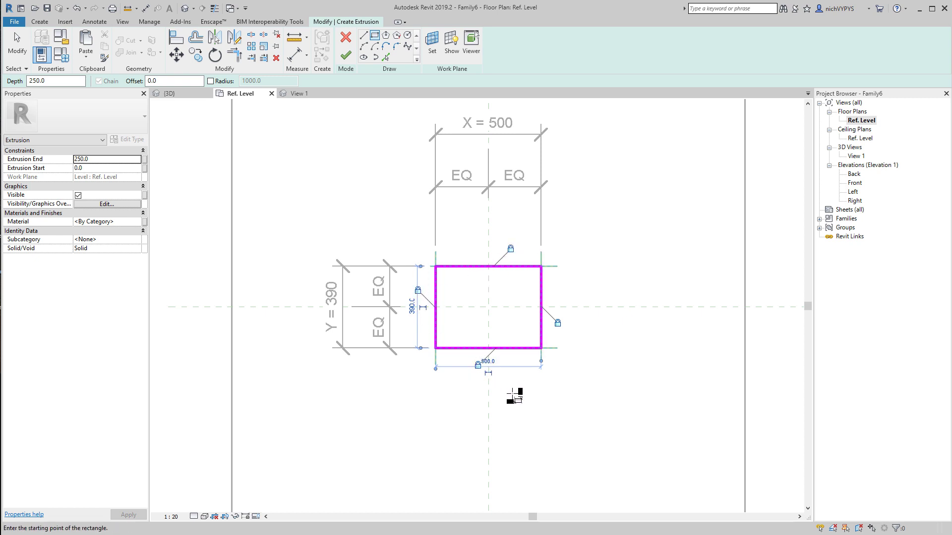
key("Escape")
scroll(508, 361, "up", 2)
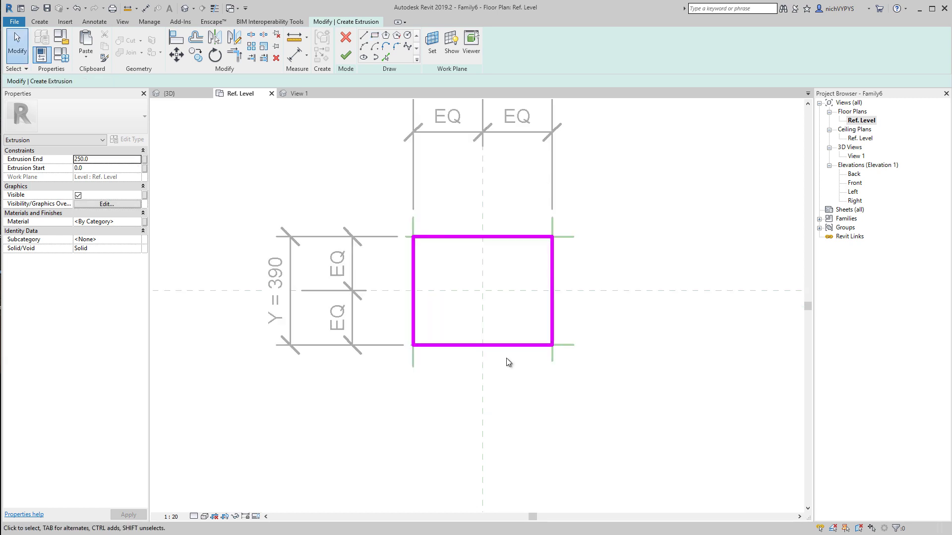
scroll(489, 358, "down", 1)
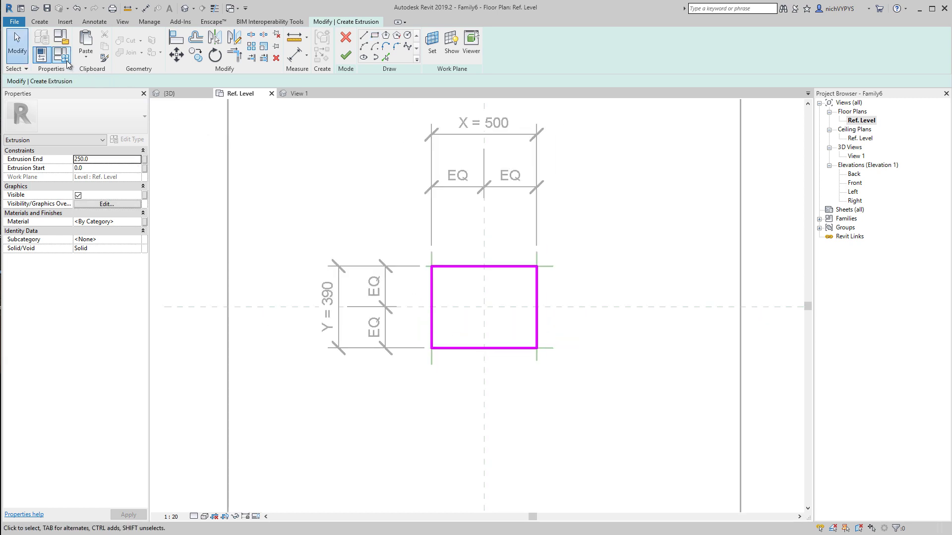
Finish the extrusion sketch and set its depth to 1 mm in View 1.
left_click(346, 55)
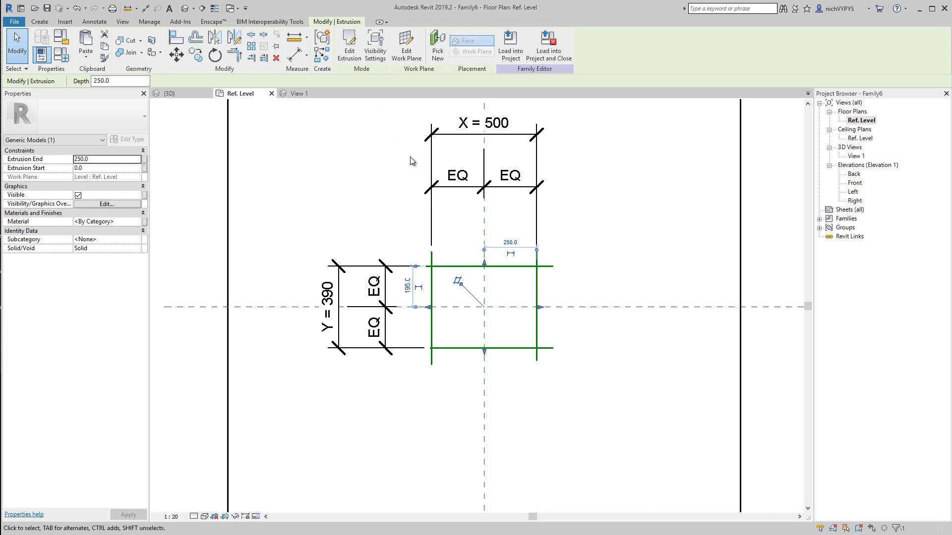
key("ctrl+Tab")
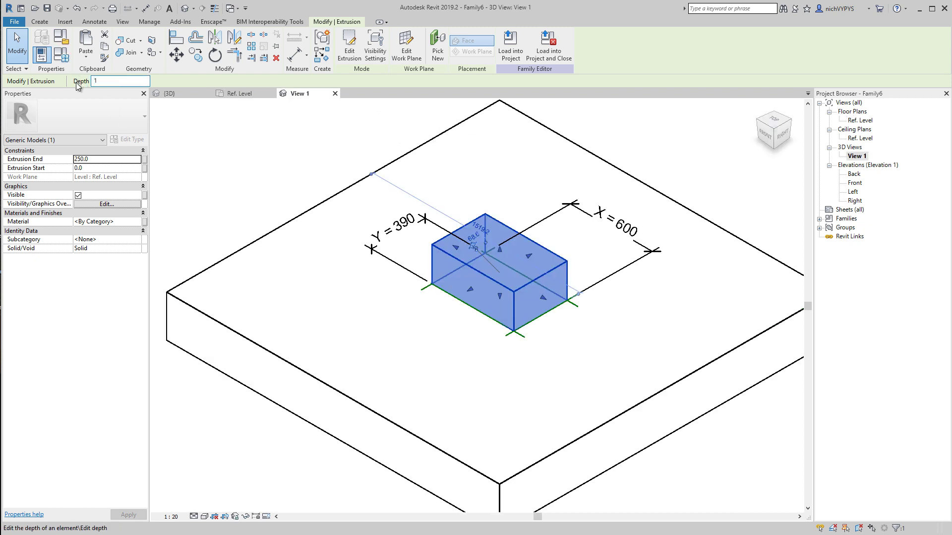
type("1")
key("Return")
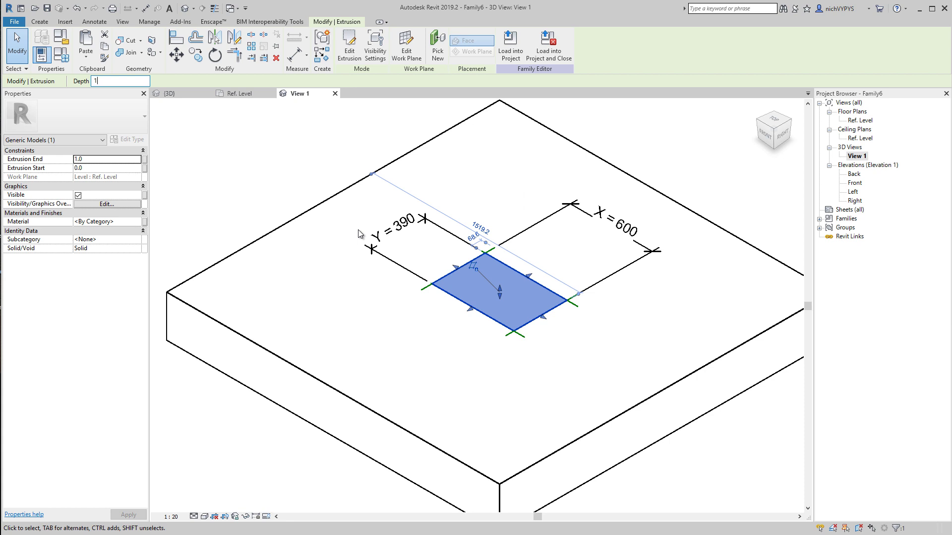
left_click(373, 314)
scroll(496, 325, "up", 2)
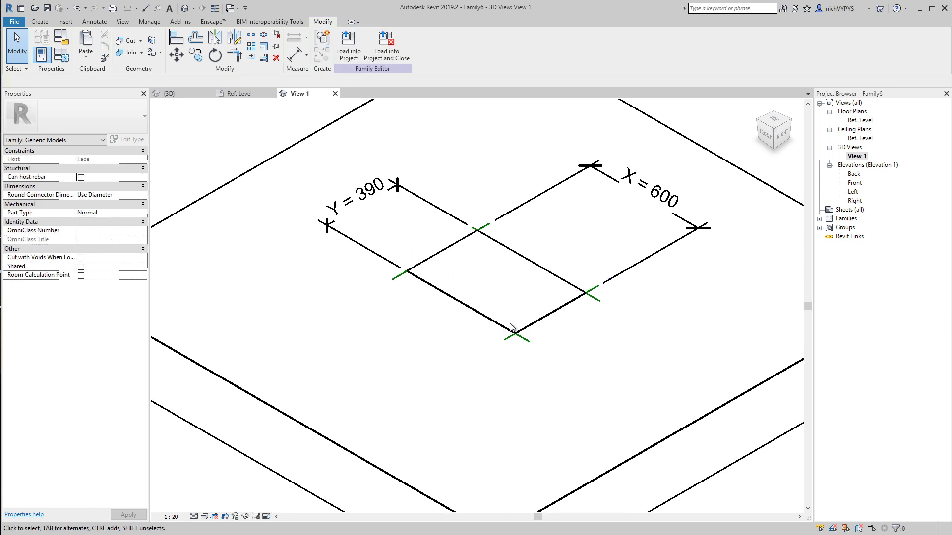
scroll(496, 325, "down", 2)
Save the family as 100 DPC.rfa in Course files and load it into the 2_DPC project.
left_click(14, 22)
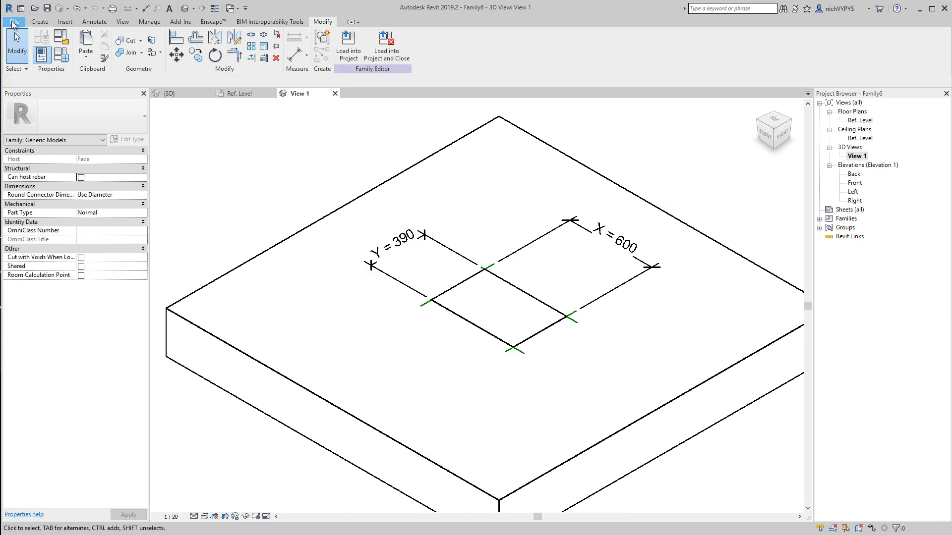
mouse_move(55, 145)
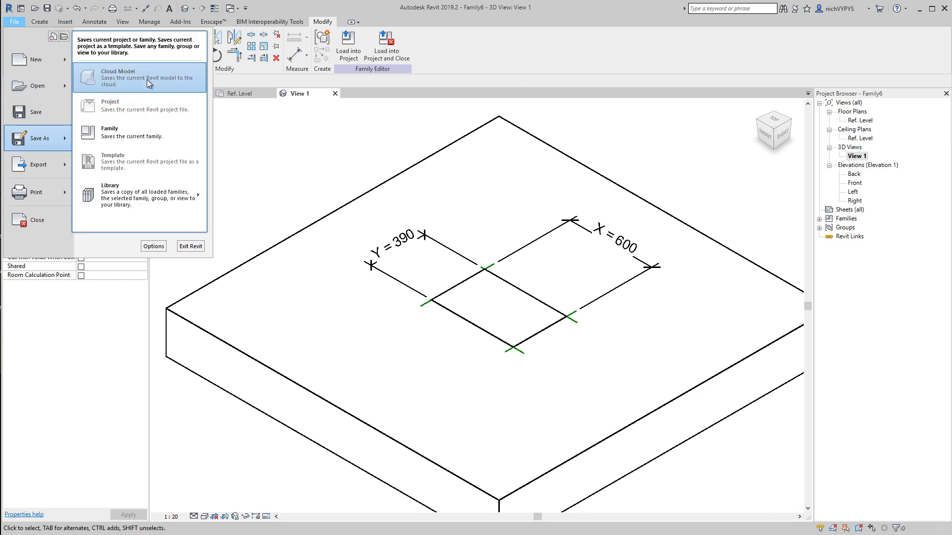
left_click(118, 129)
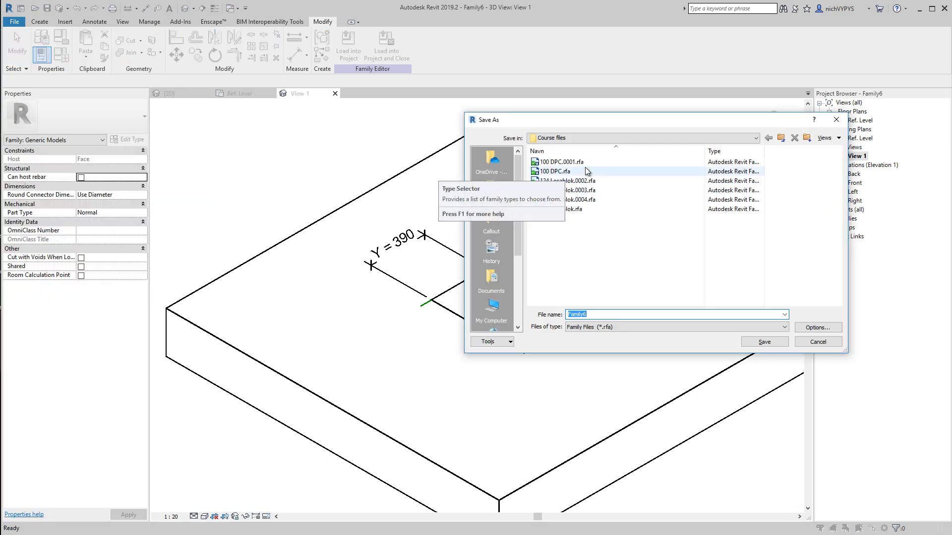
left_click(569, 171)
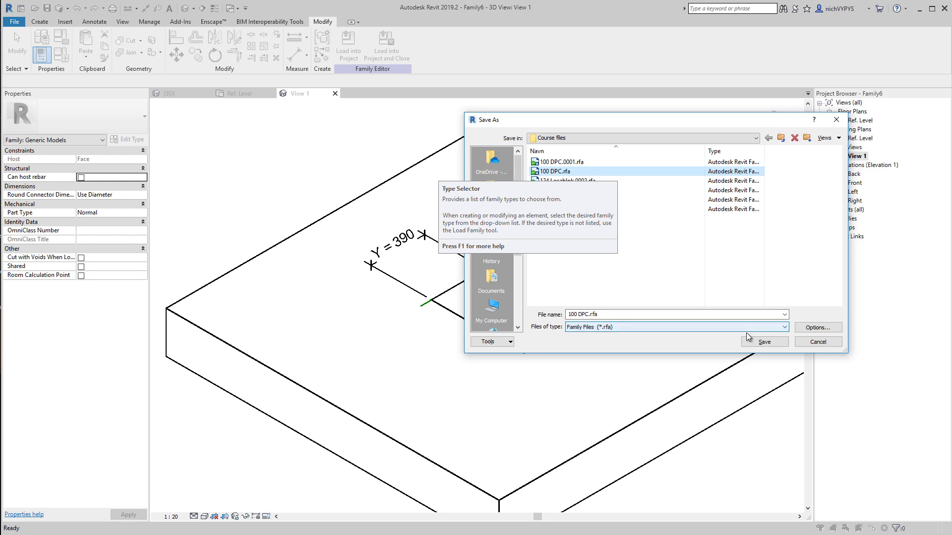
left_click(764, 342)
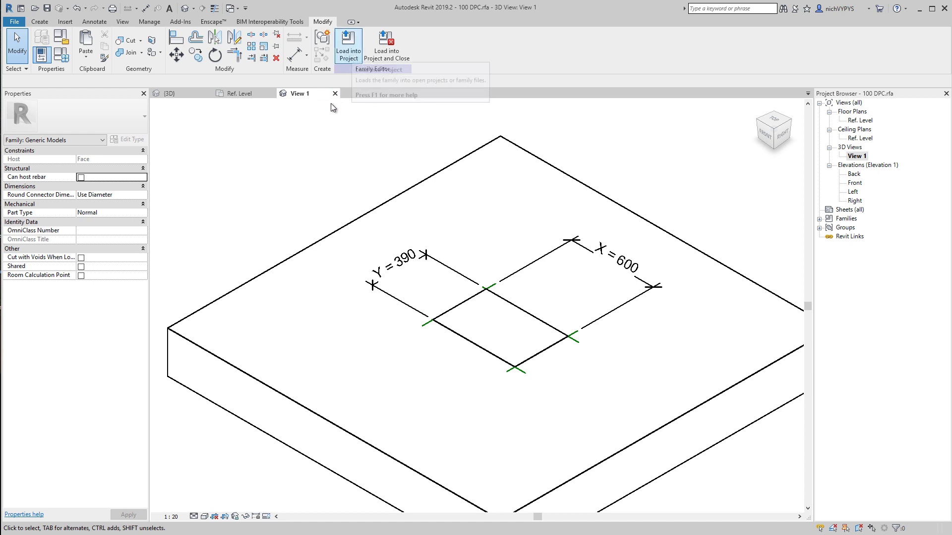
left_click(346, 55)
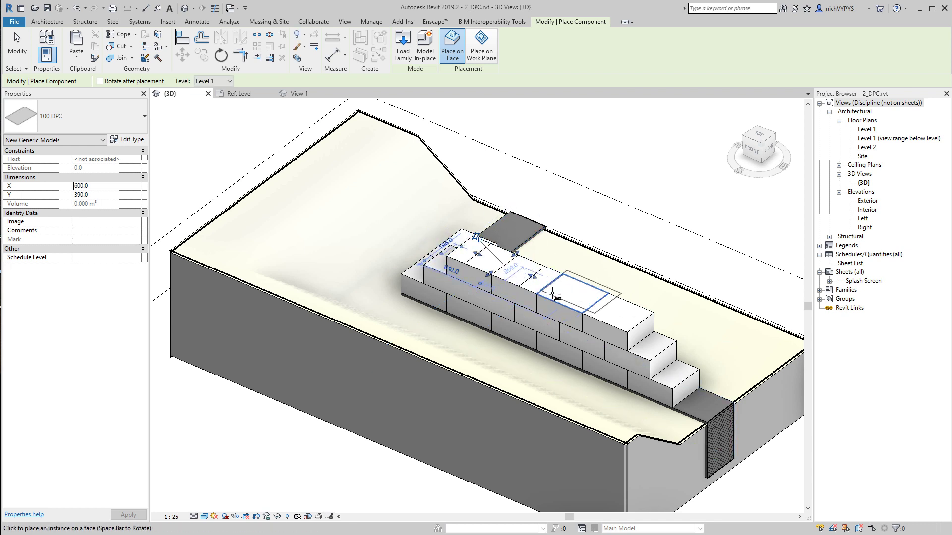
Stop placing DPC copies and select the placed 100 DPC on the block wall top.
key("Escape")
scroll(519, 282, "up", 5)
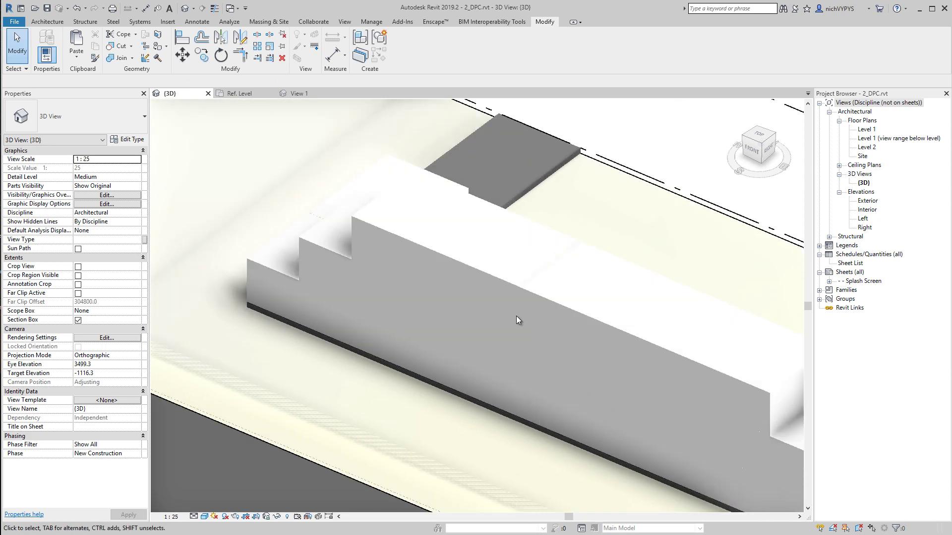
middle_click_drag(516, 316, 528, 340)
left_click(540, 285)
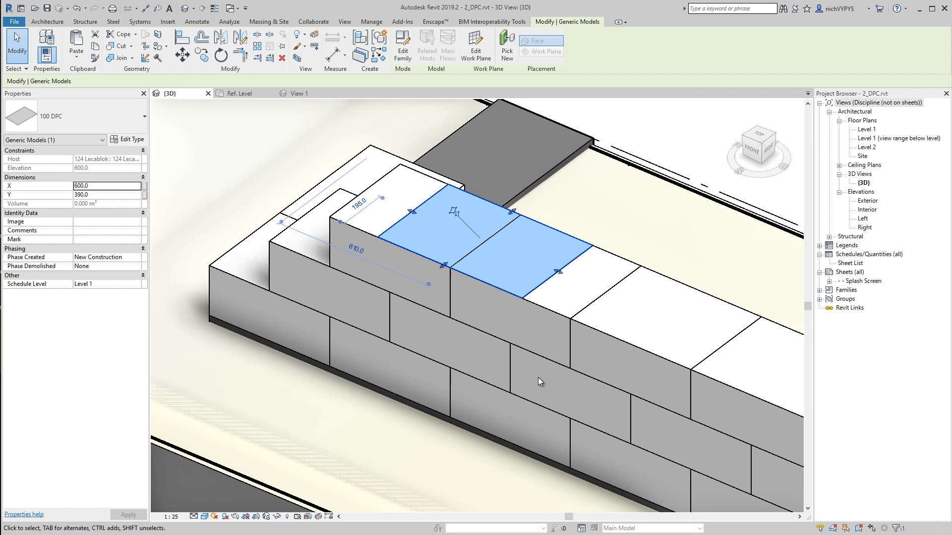
scroll(446, 262, "up", 5)
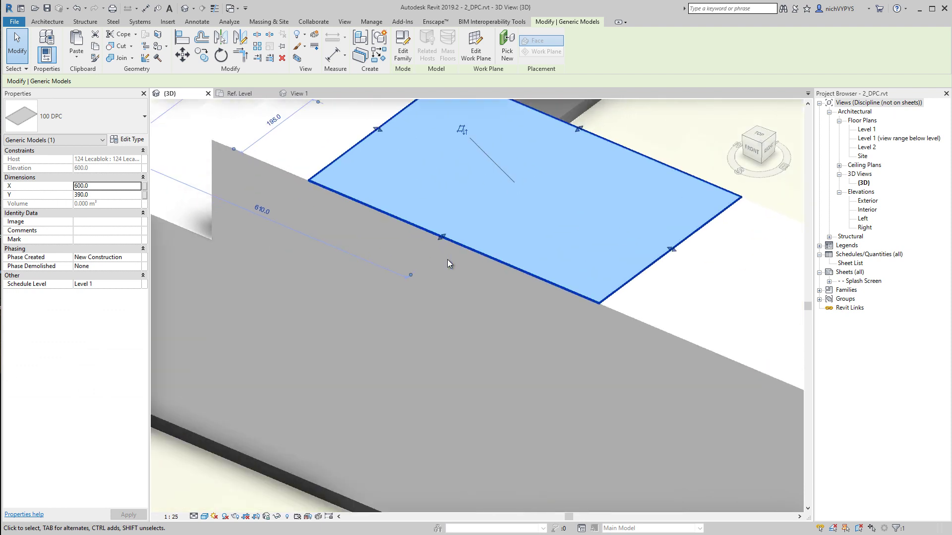
scroll(515, 322, "down", 2)
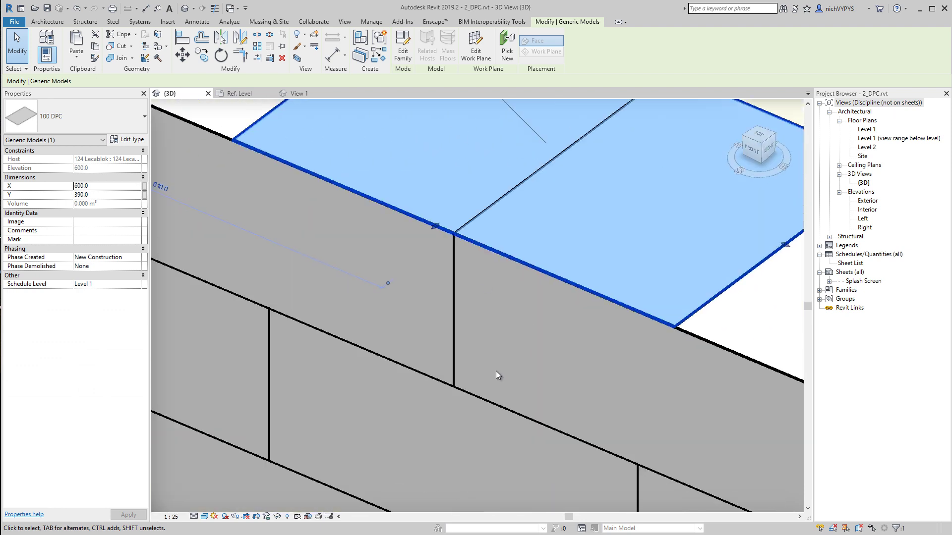
scroll(490, 379, "down", 3)
scroll(530, 352, "down", 2)
scroll(525, 356, "up", 2)
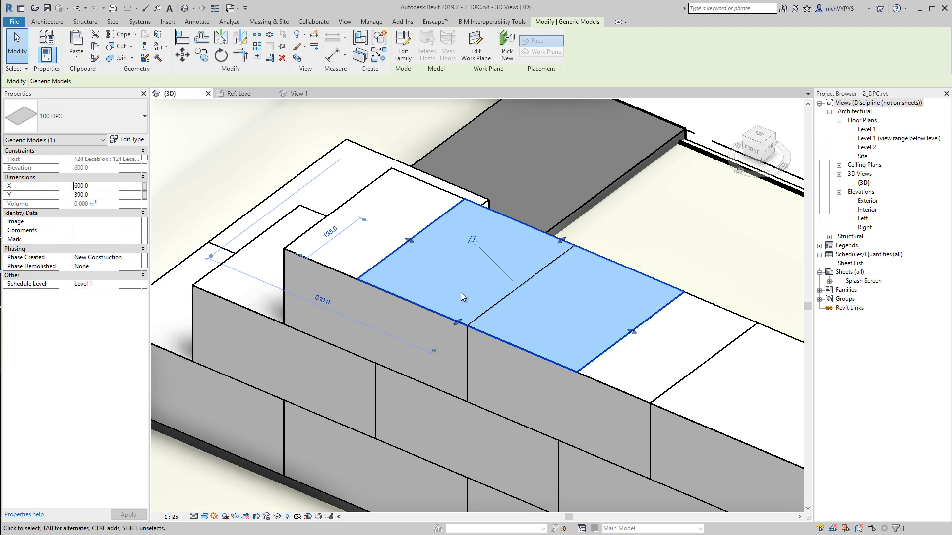
scroll(438, 293, "down", 3)
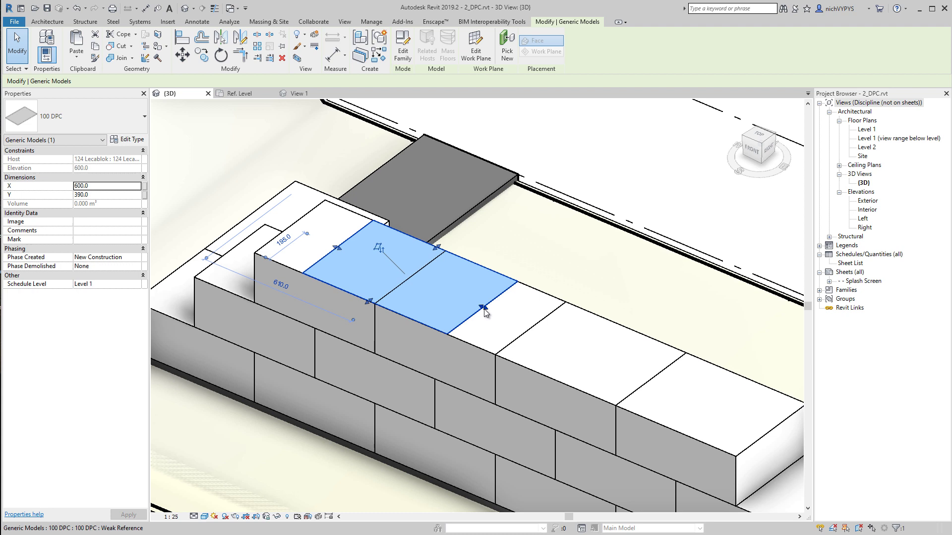
Stretch both DPC ends to the wall ends, about 1733 mm long, then deselect it.
left_click_drag(485, 311, 733, 414)
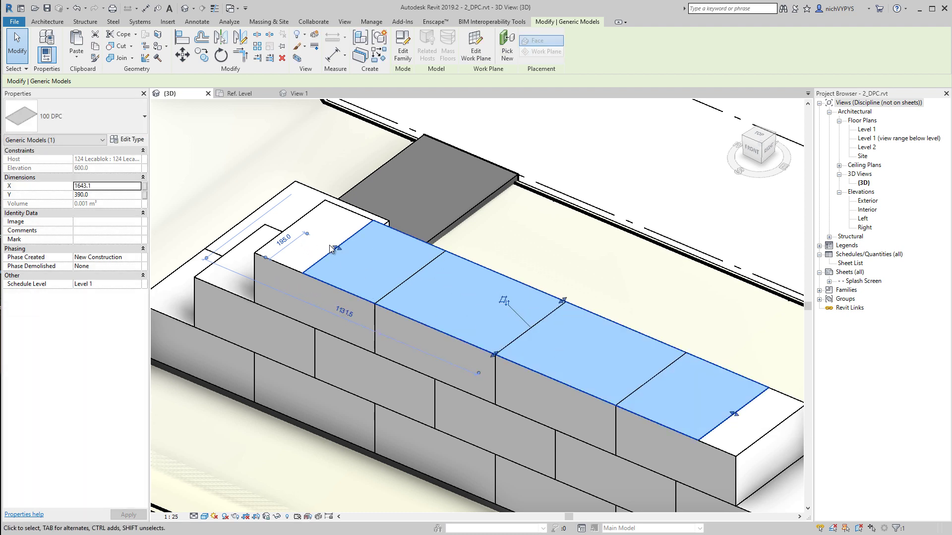
left_click_drag(336, 247, 319, 236)
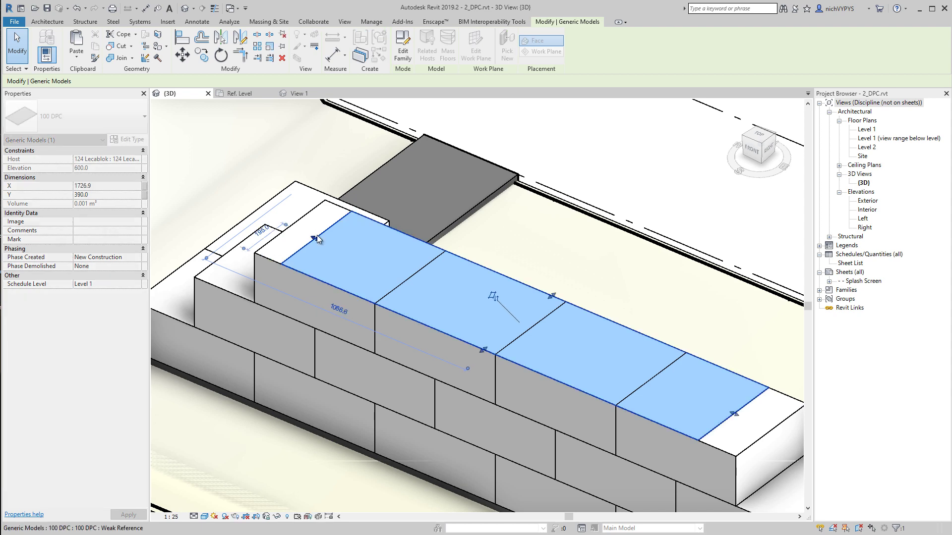
scroll(437, 265, "down", 3)
middle_click_drag(437, 265, 440, 285)
key("Escape")
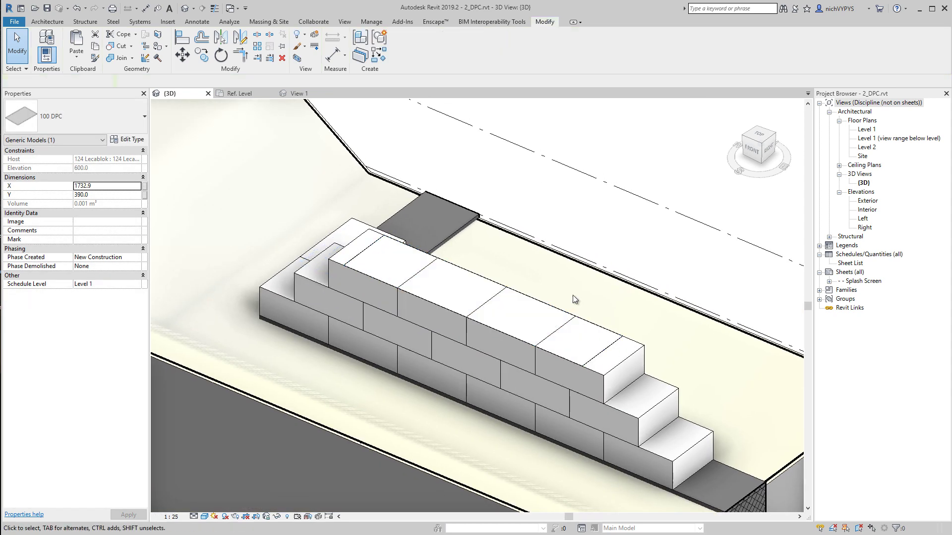
scroll(600, 349, "up", 2)
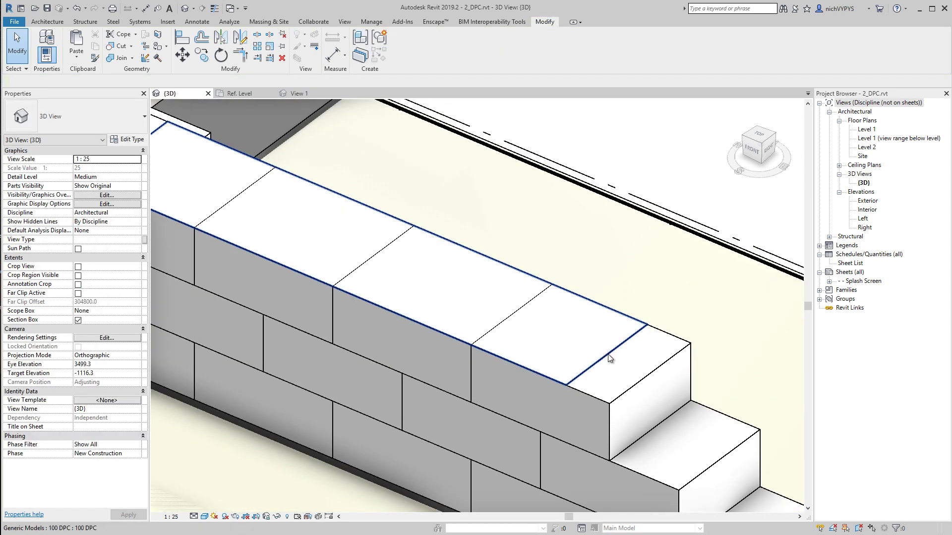
scroll(629, 329, "up", 2)
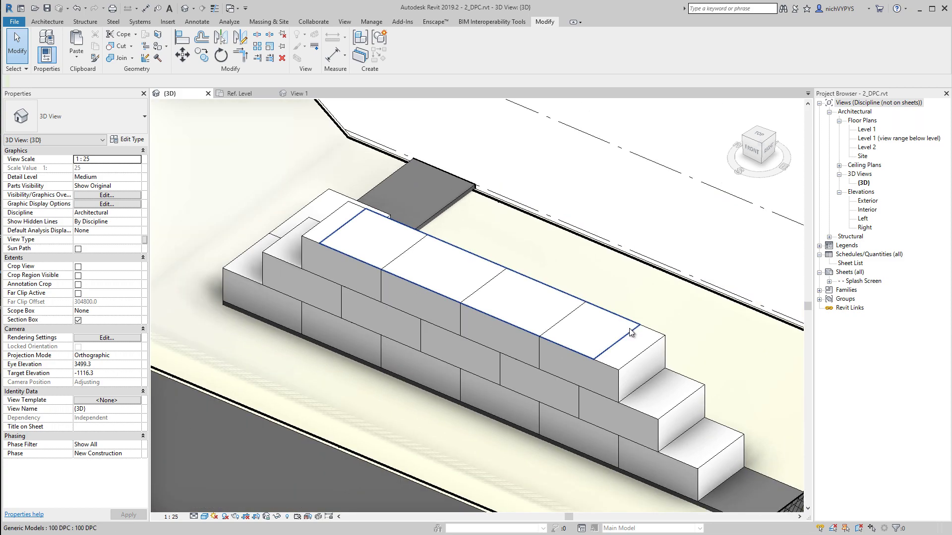